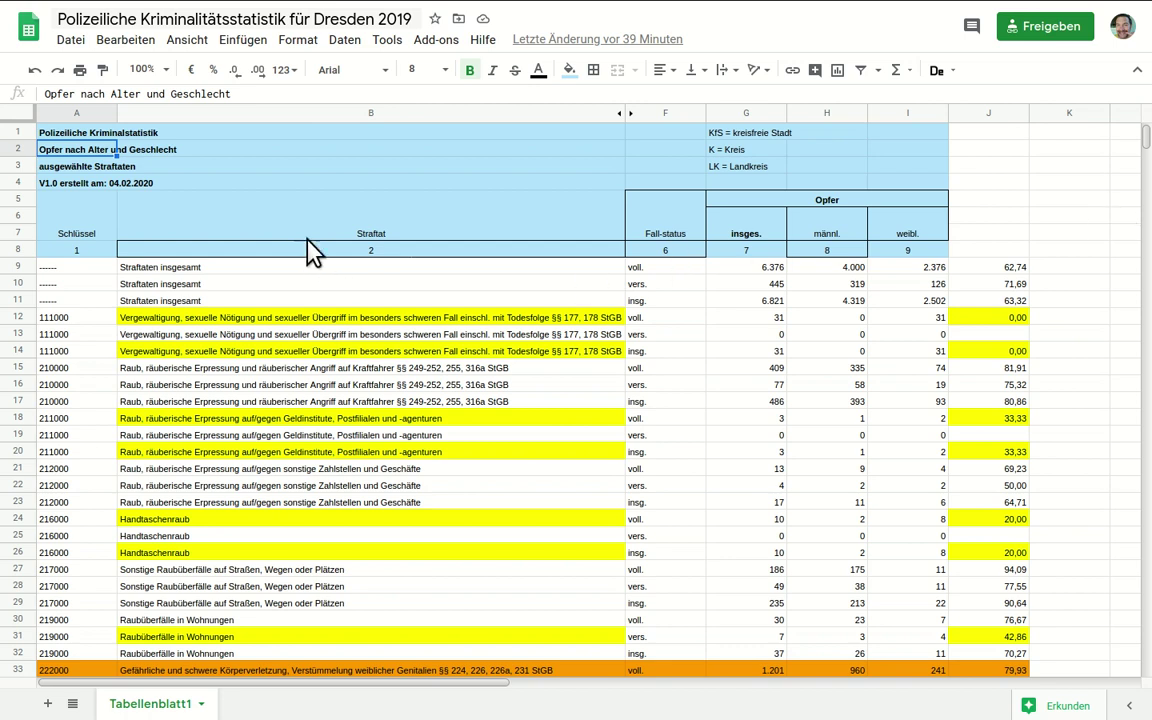
- Examine the creation date in the sheet header and the Fall-status entries of the three "Straftaten insgesamt" rows
click(126, 188)
click(97, 187)
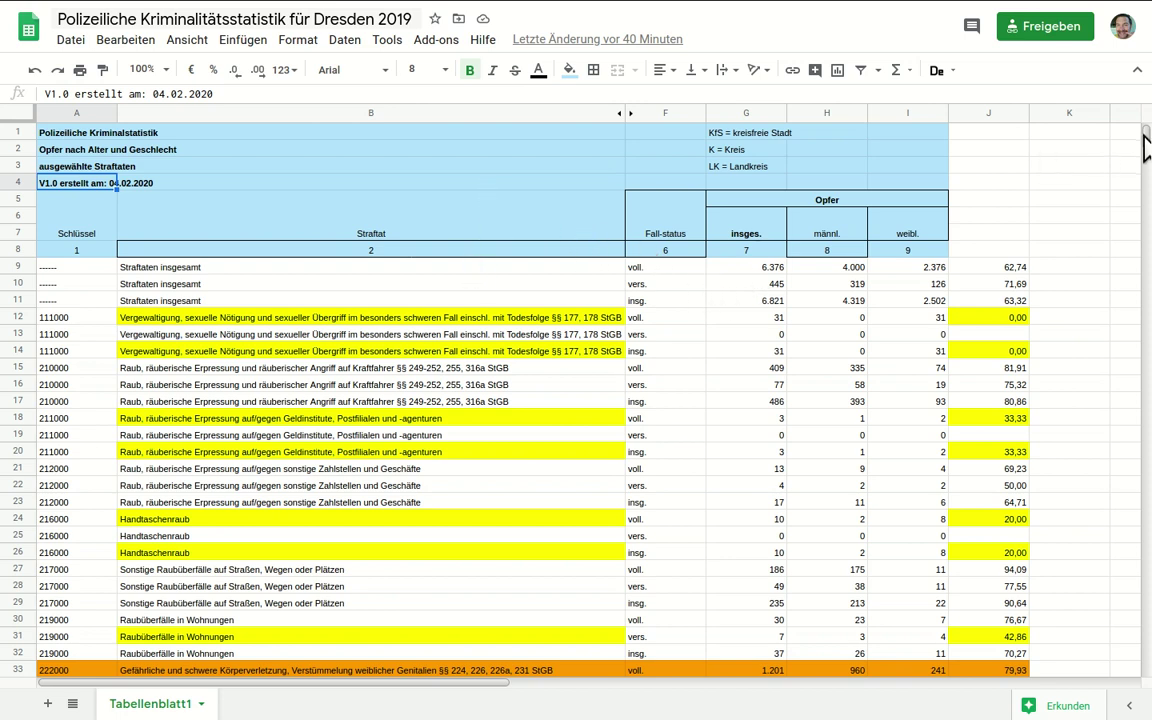
mouse_move(1148, 160)
mouse_down()
mouse_move(1148, 192)
mouse_move(1148, 136)
mouse_up()
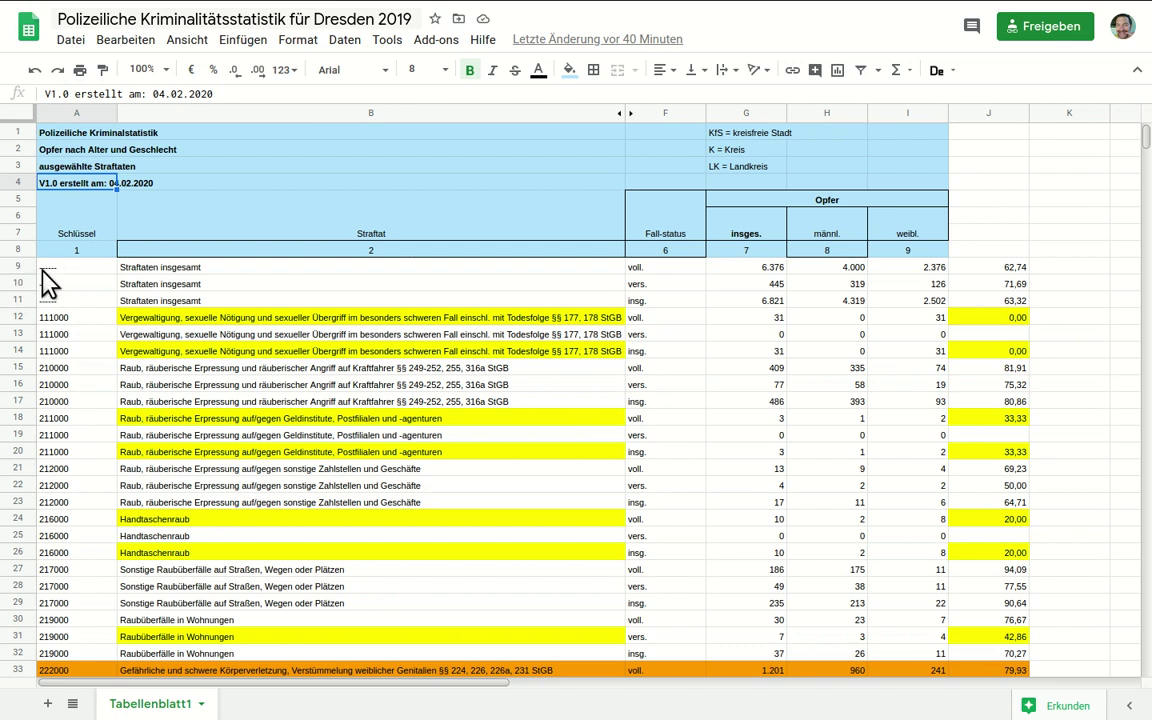
click(658, 272)
click(654, 285)
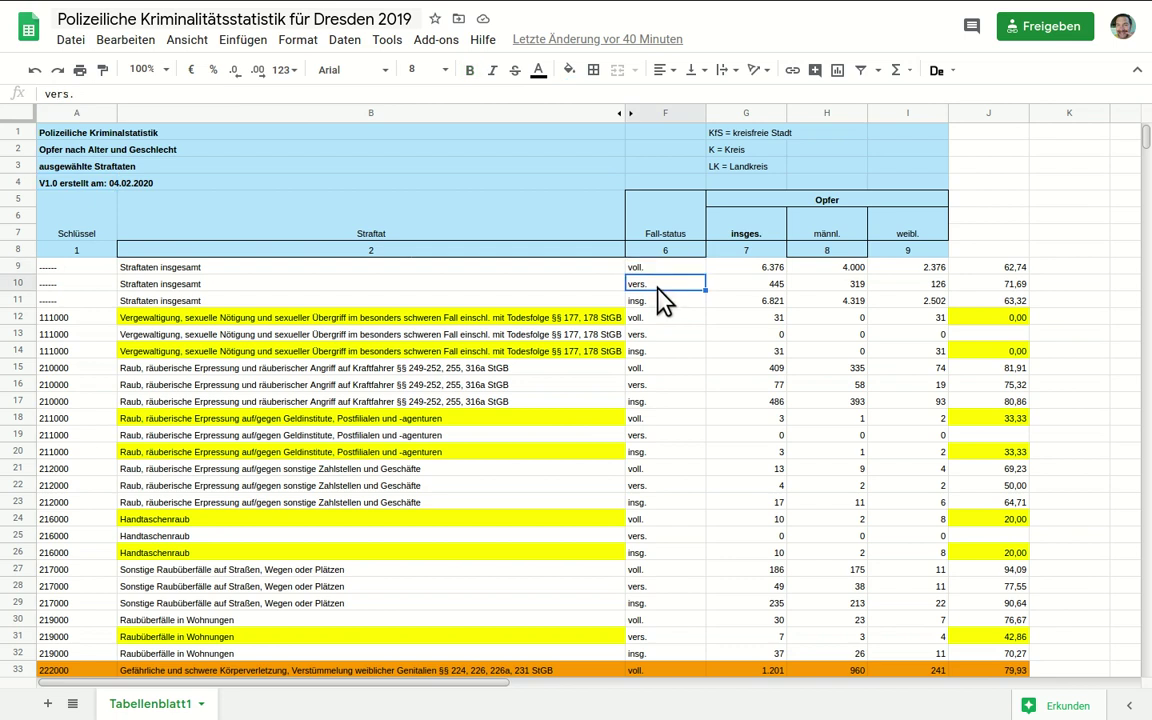
click(658, 303)
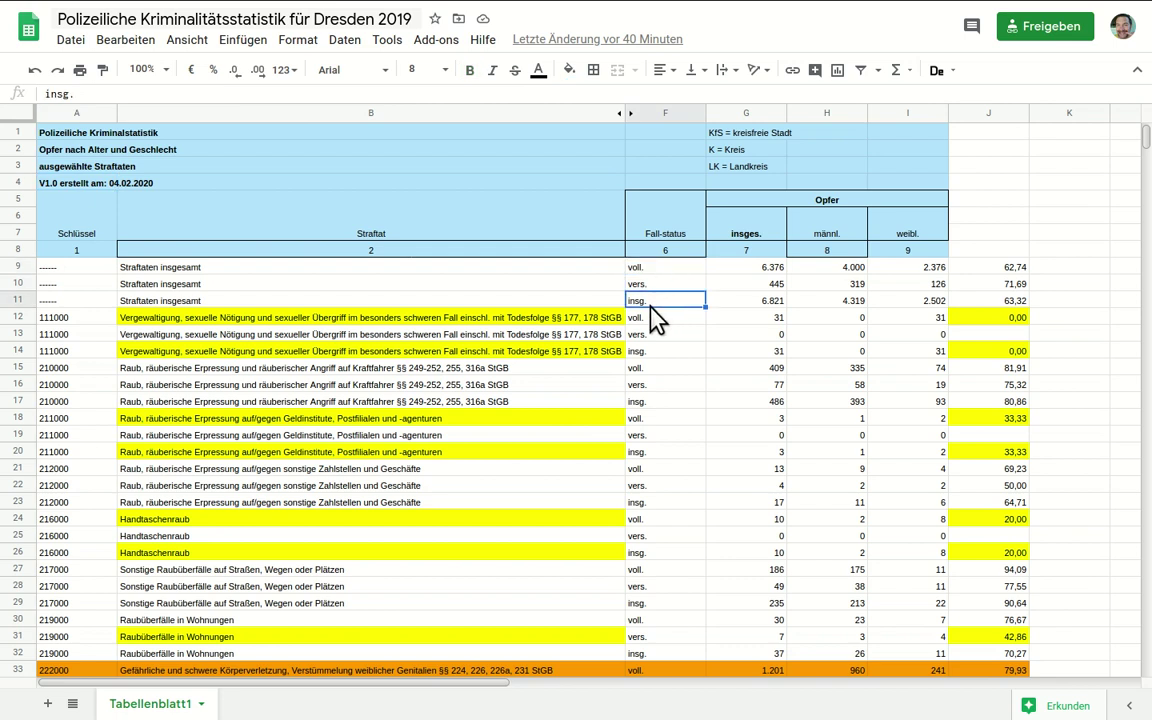
- Inspect the male and female victim counts for "Straftaten insgesamt" and the percentage formulas in J9 to J11
click(358, 286)
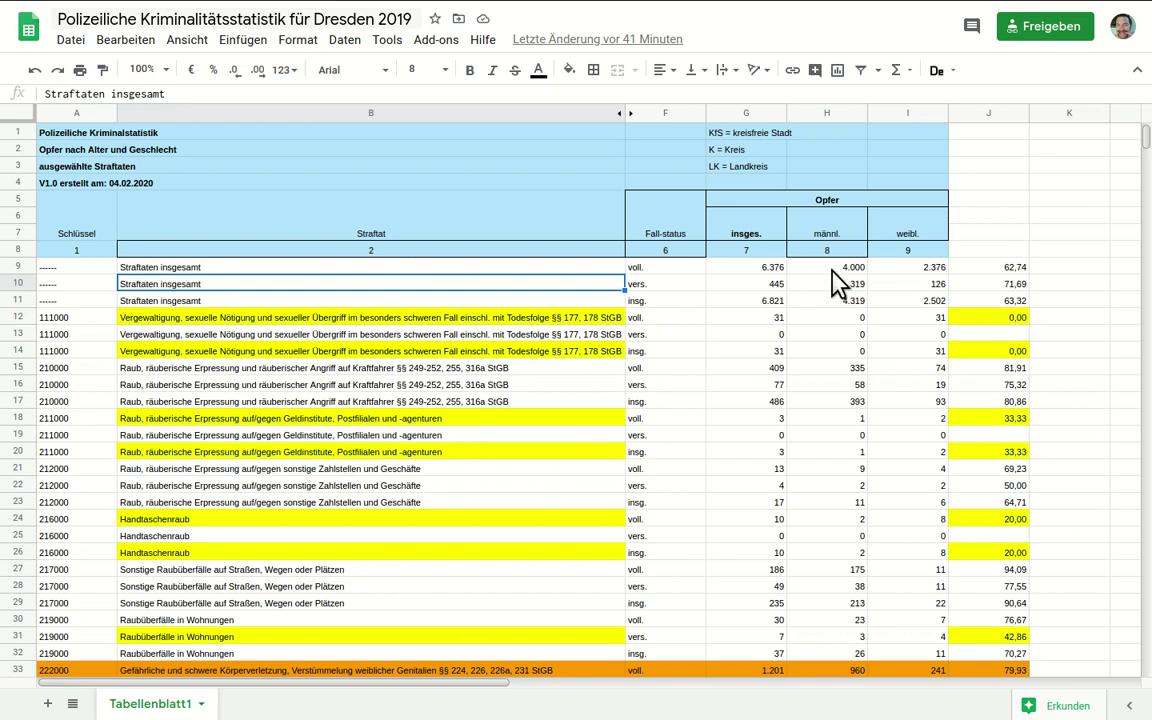
click(805, 268)
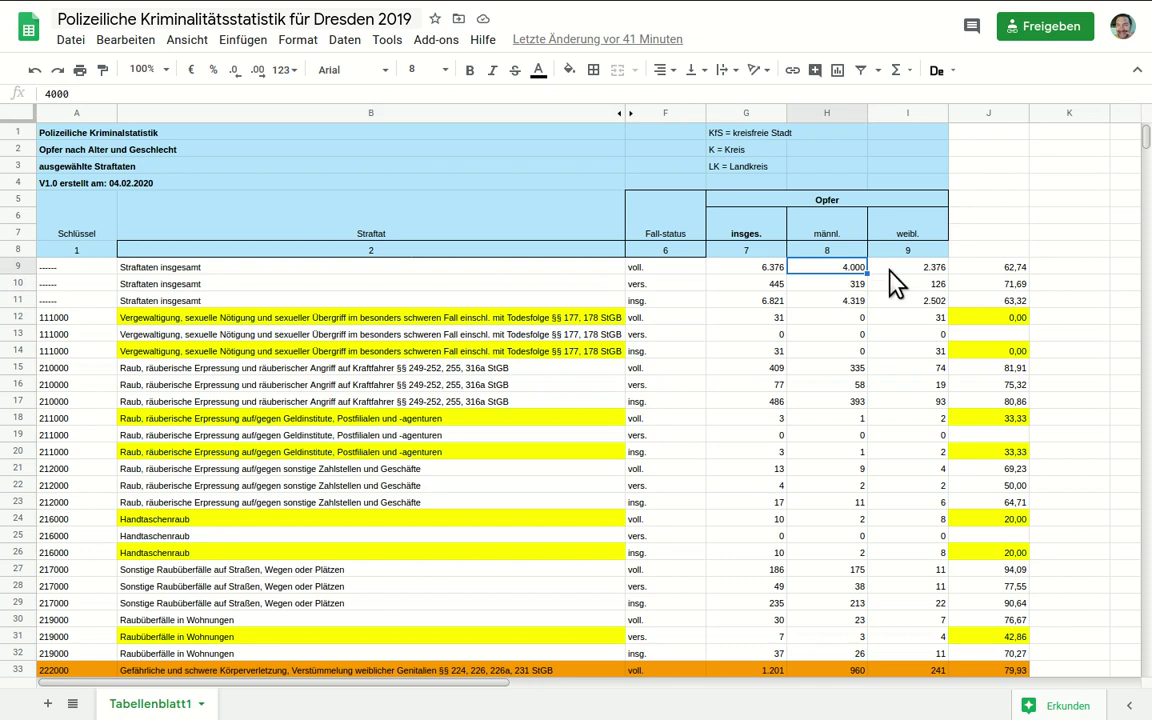
click(889, 270)
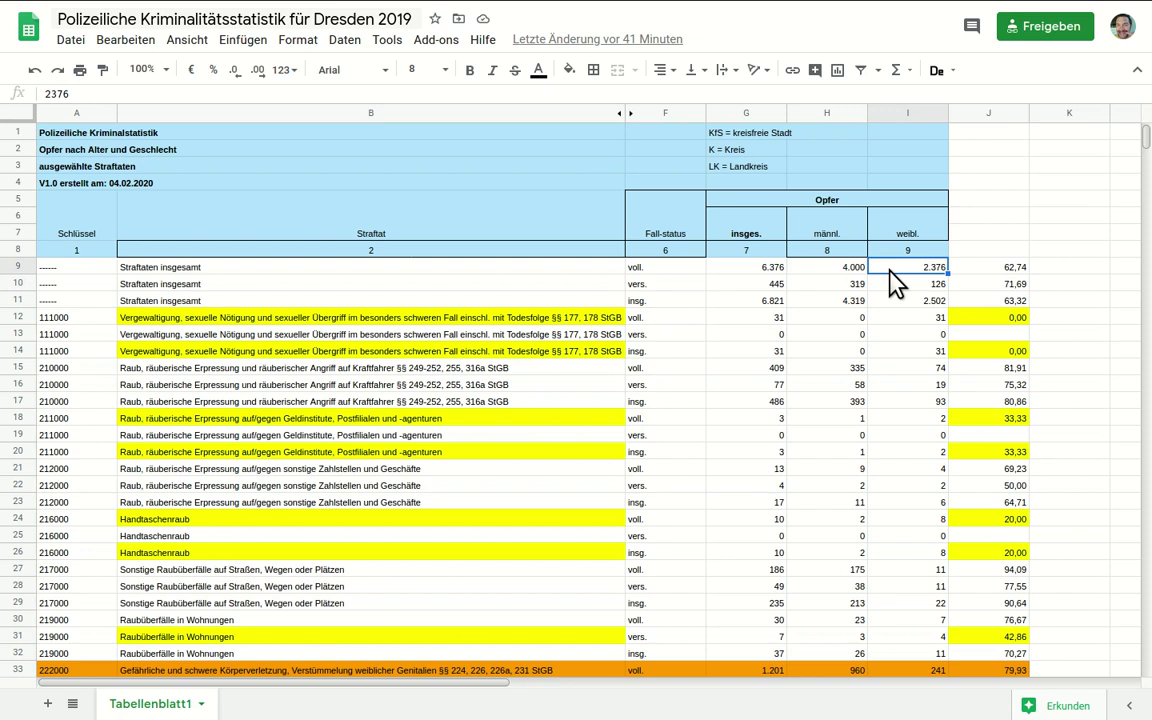
click(968, 269)
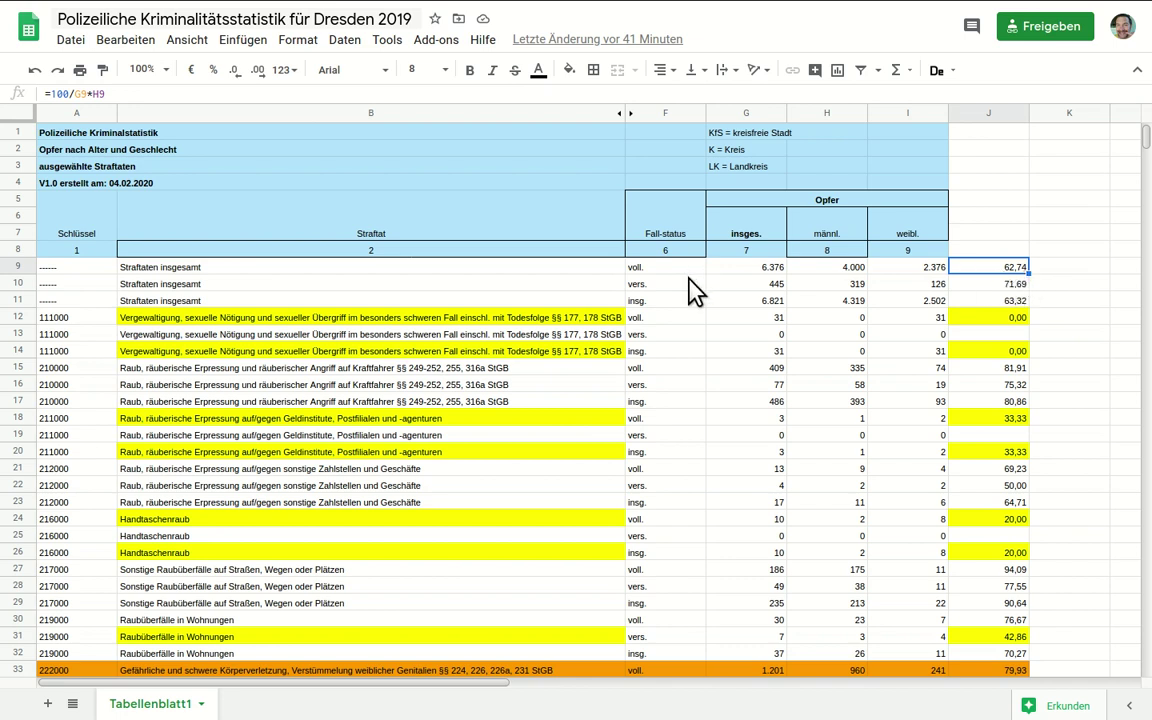
click(985, 285)
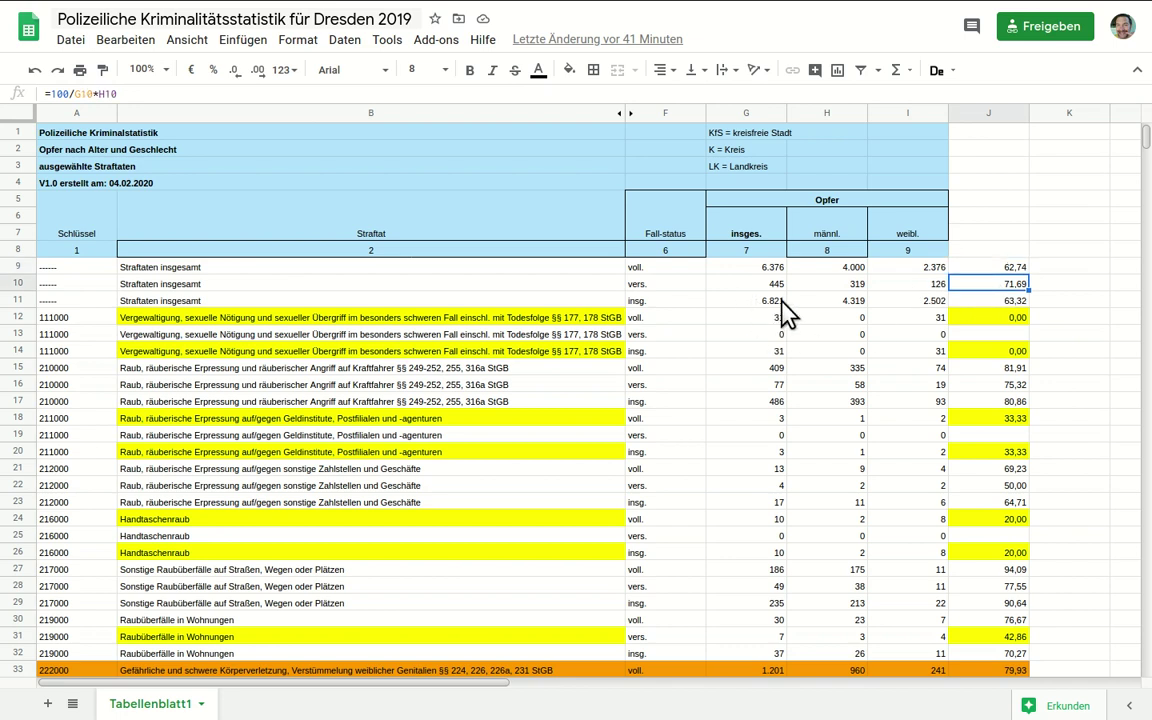
click(1003, 298)
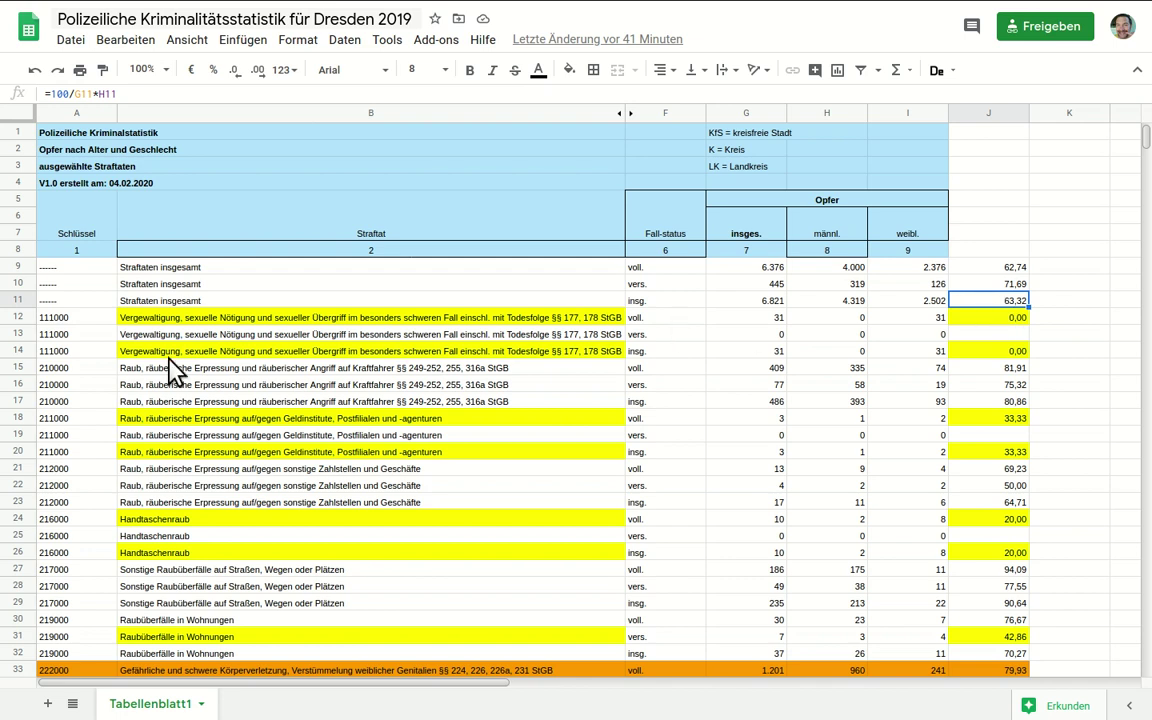
- Examine the total, male and female victim figures for offence key 111000 in rows 12 to 14
drag(17, 317, 22, 350)
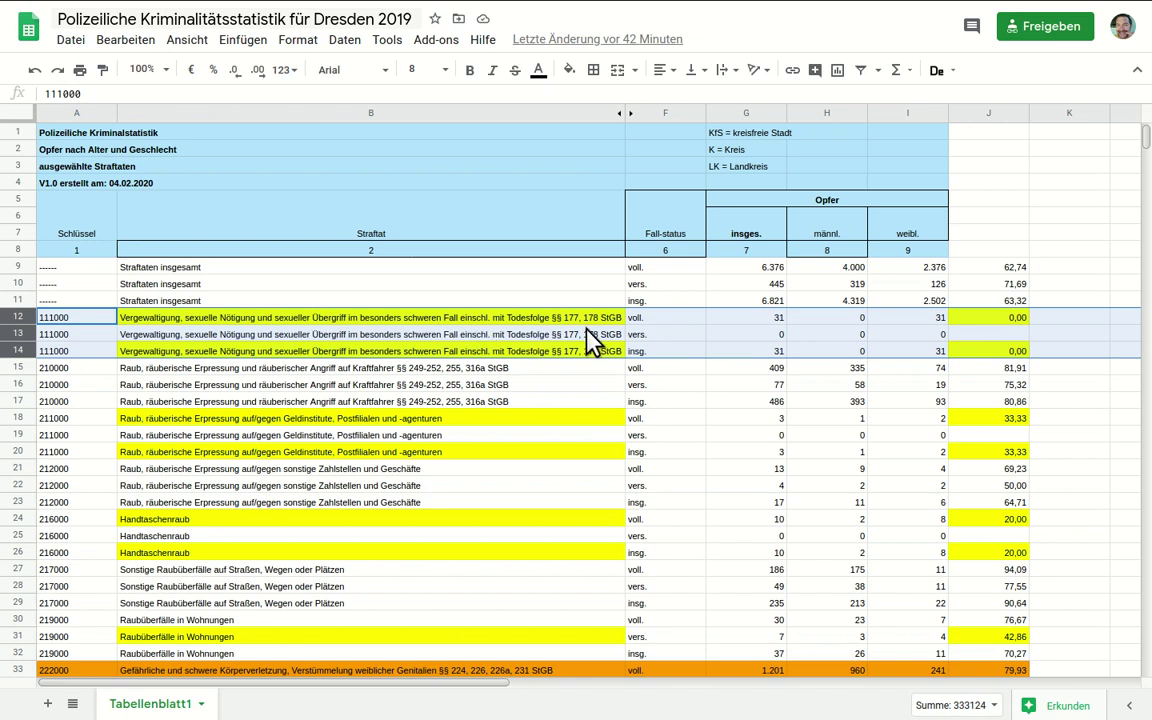
click(735, 320)
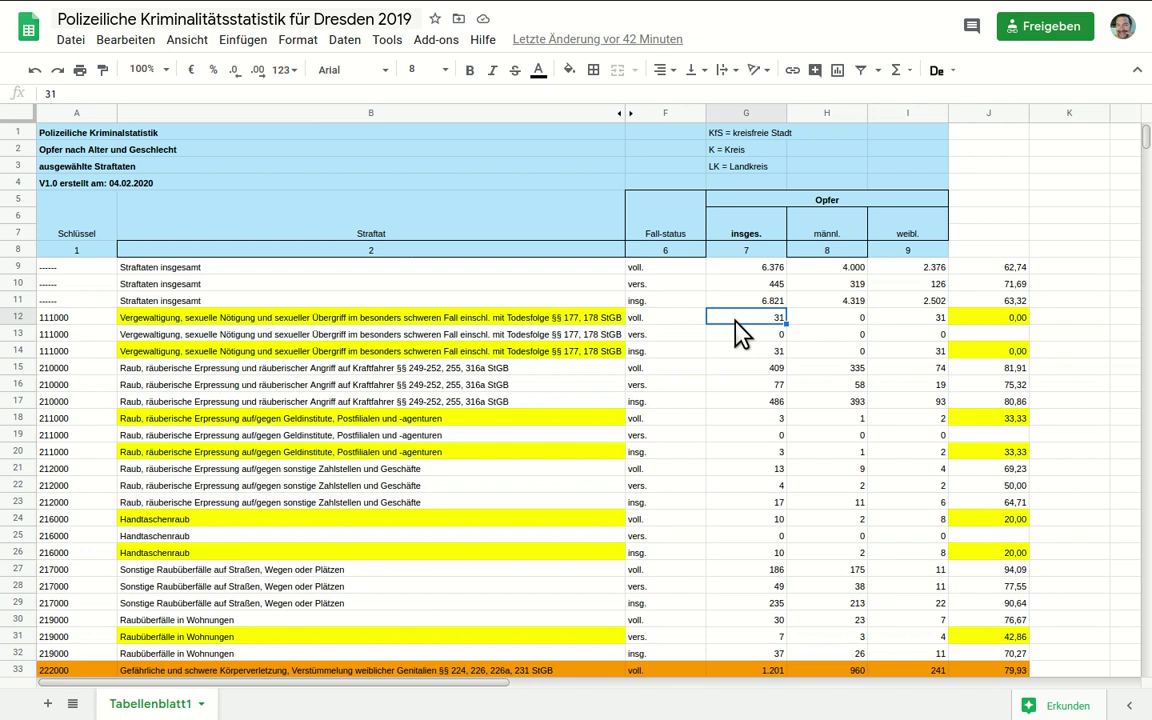
click(887, 322)
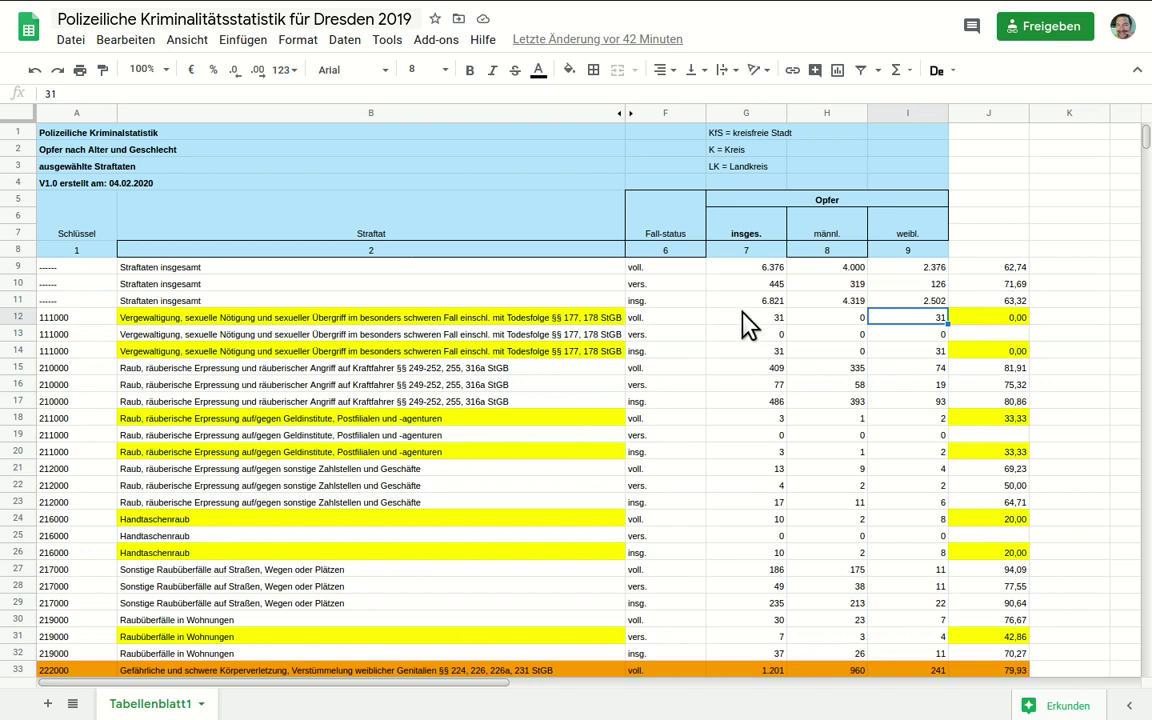
drag(748, 320, 922, 357)
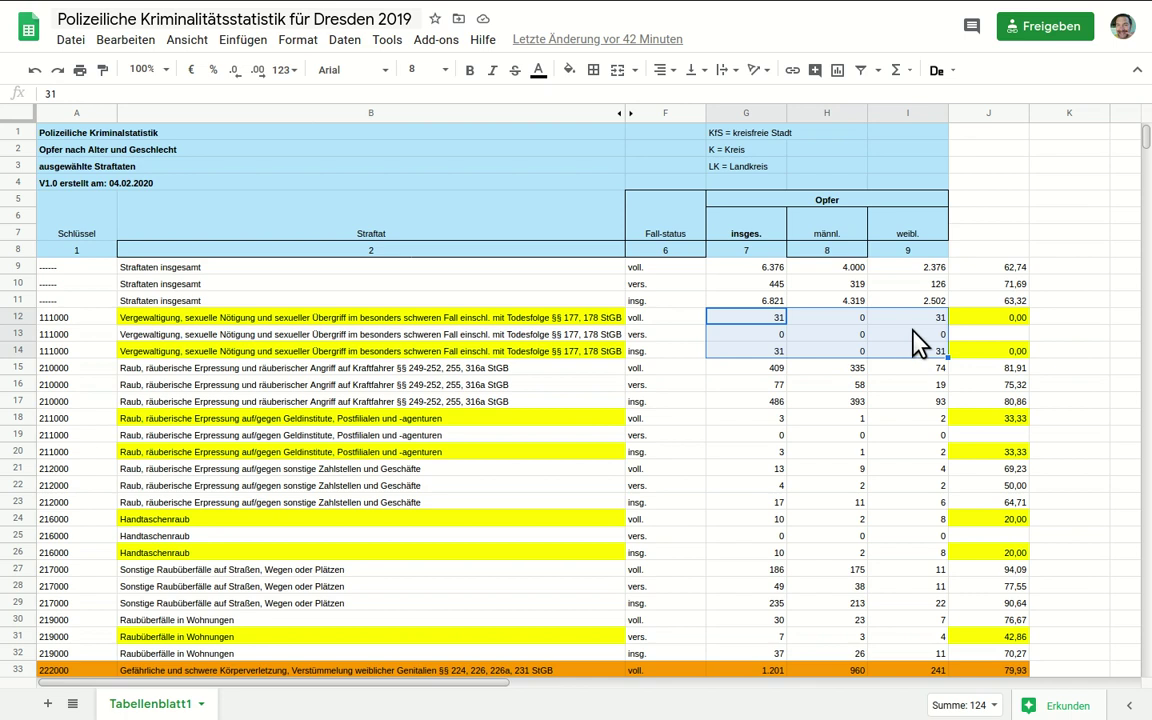
click(840, 319)
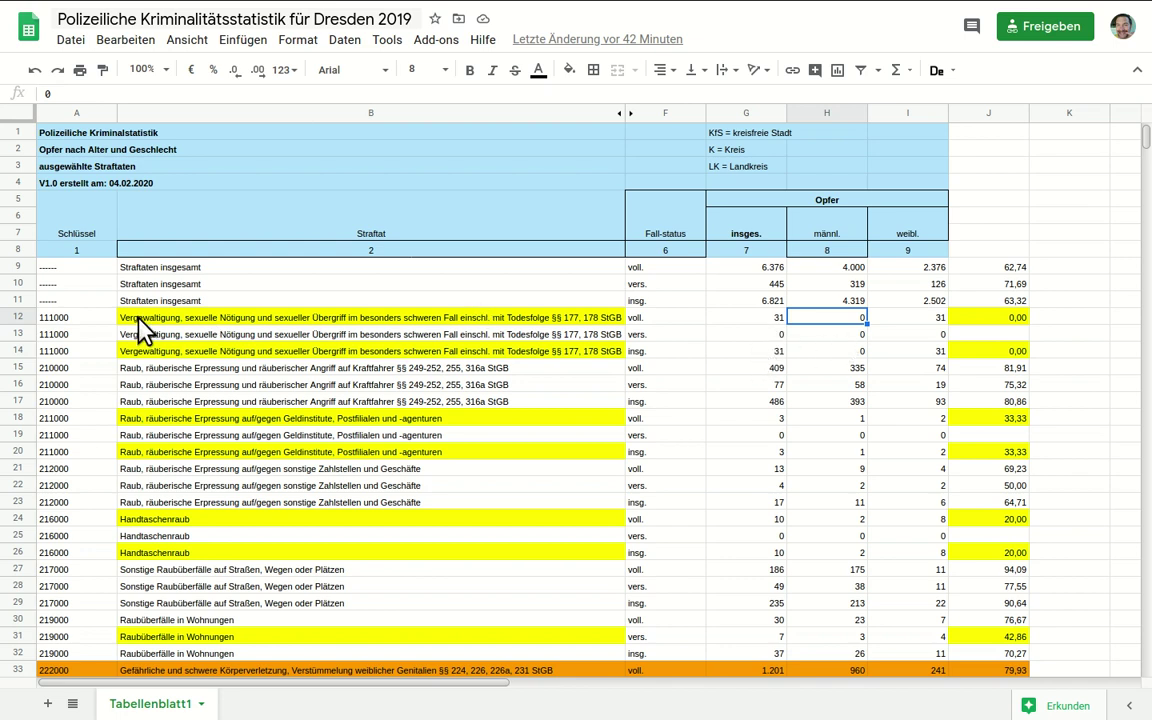
drag(56, 318, 1012, 358)
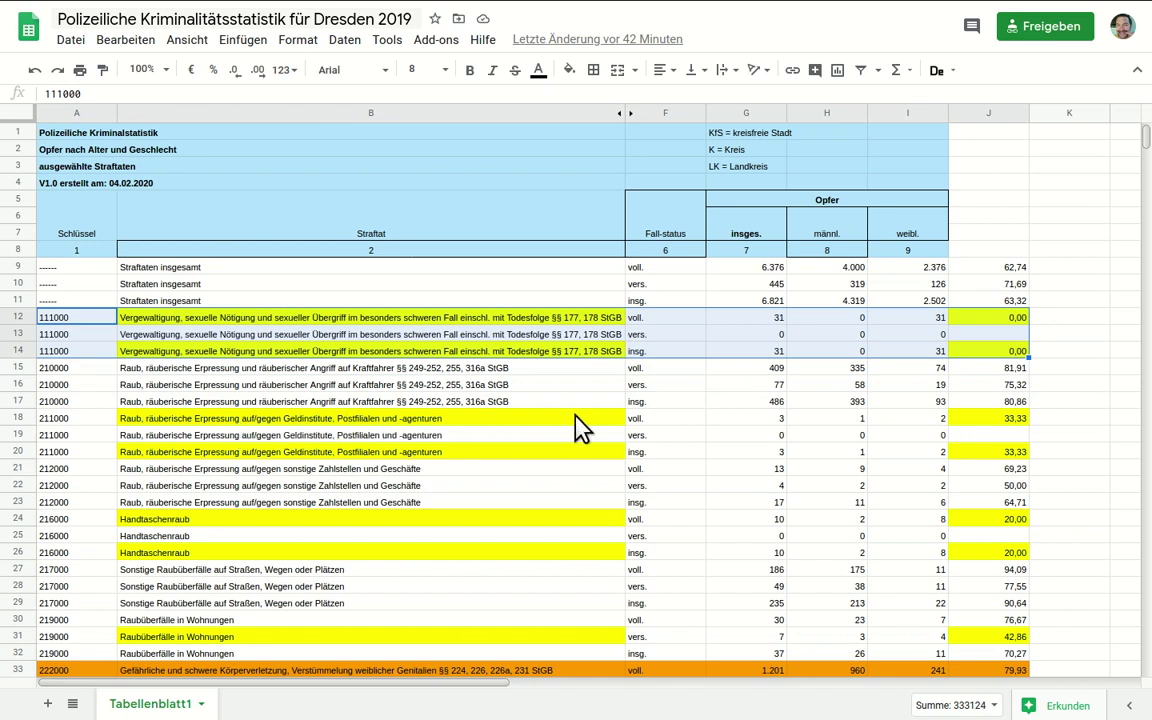
- Review the victim figures by sex for robbery against financial institutions in rows 18 to 20 and for "Handtaschenraub" in rows 24 to 25
drag(576, 415, 912, 463)
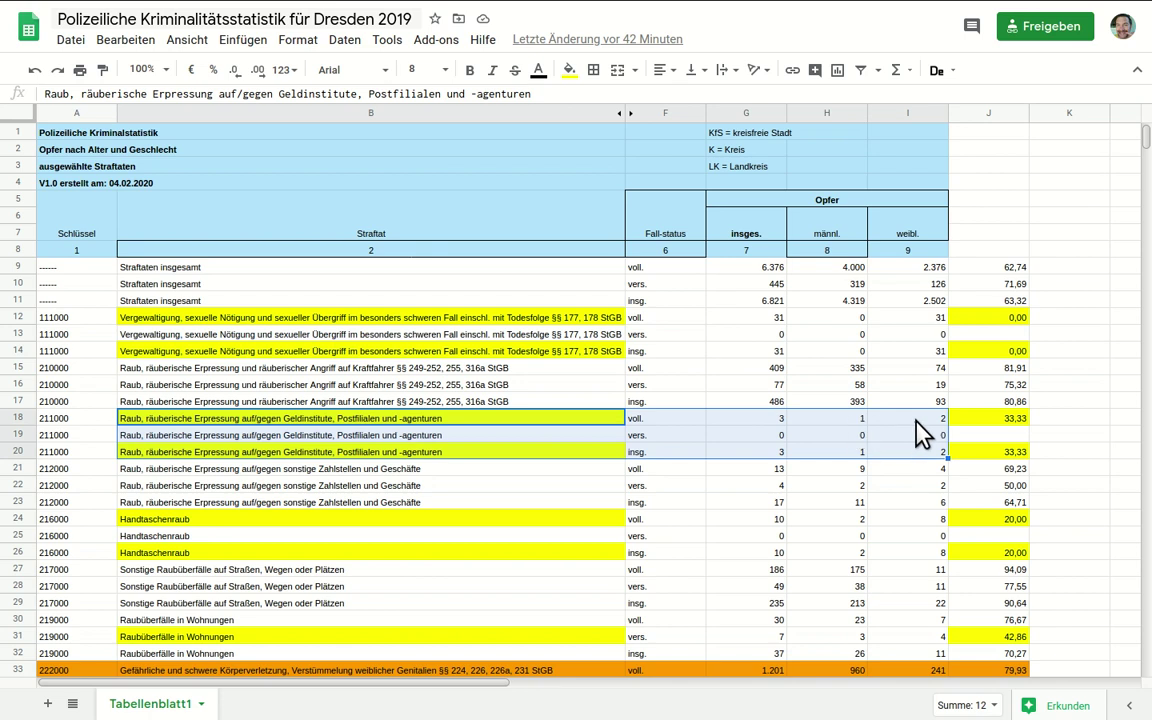
click(688, 420)
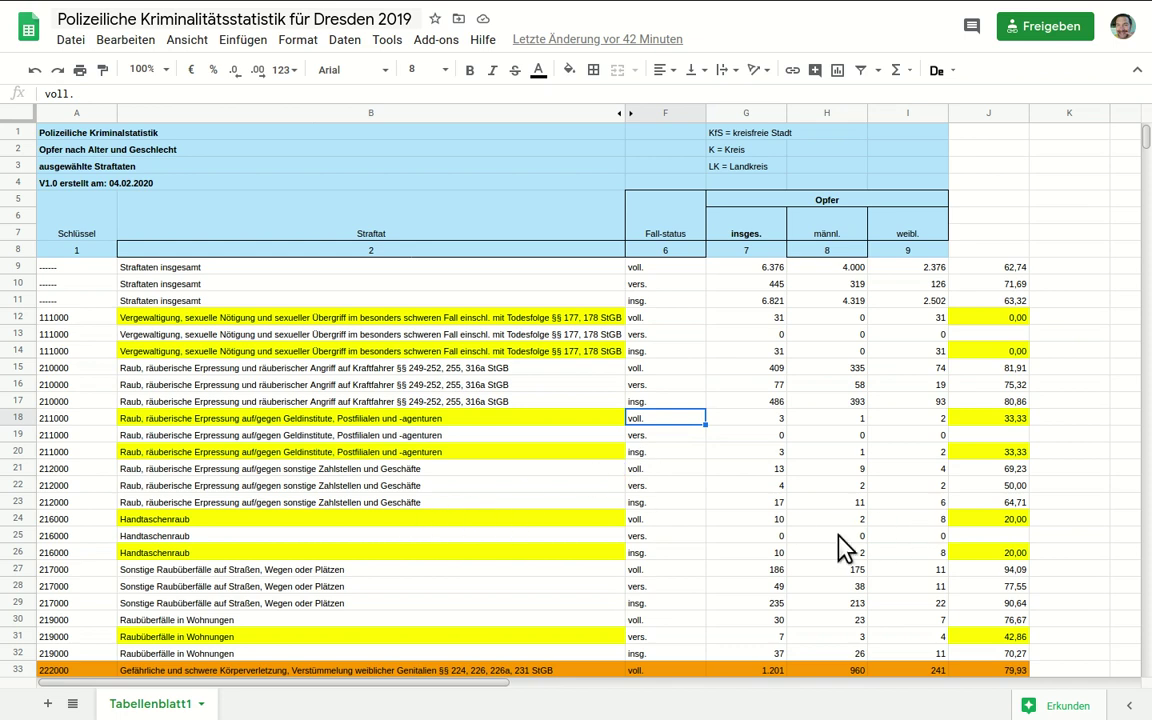
click(779, 535)
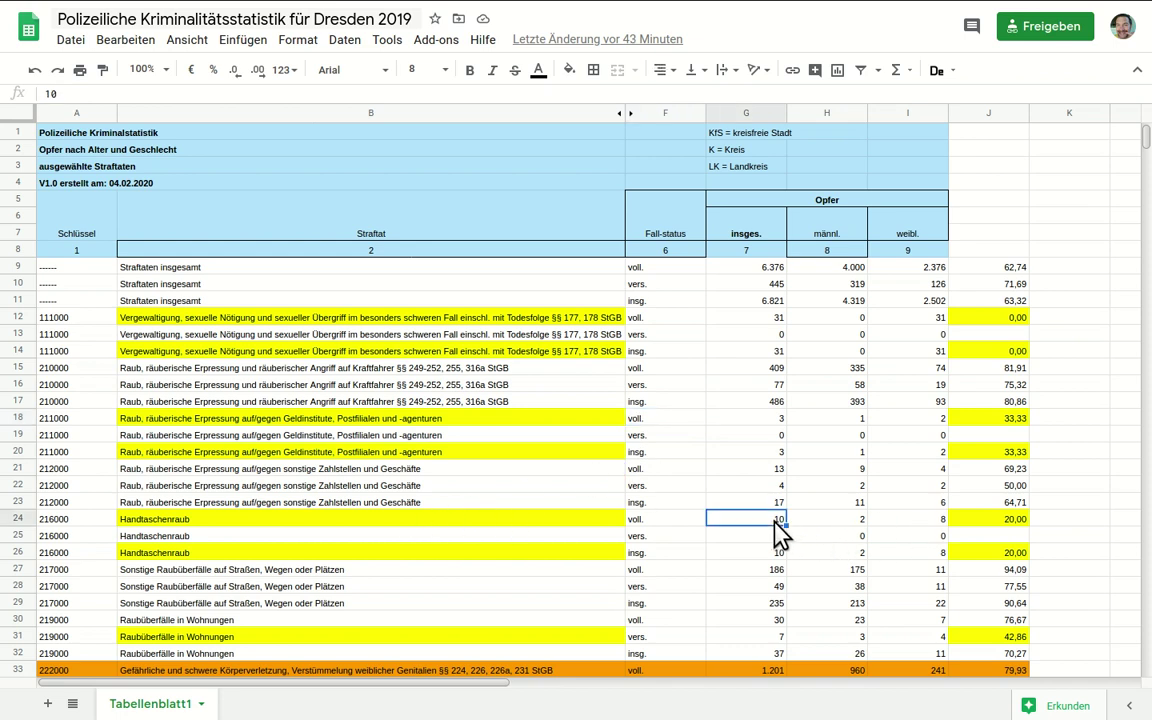
click(811, 537)
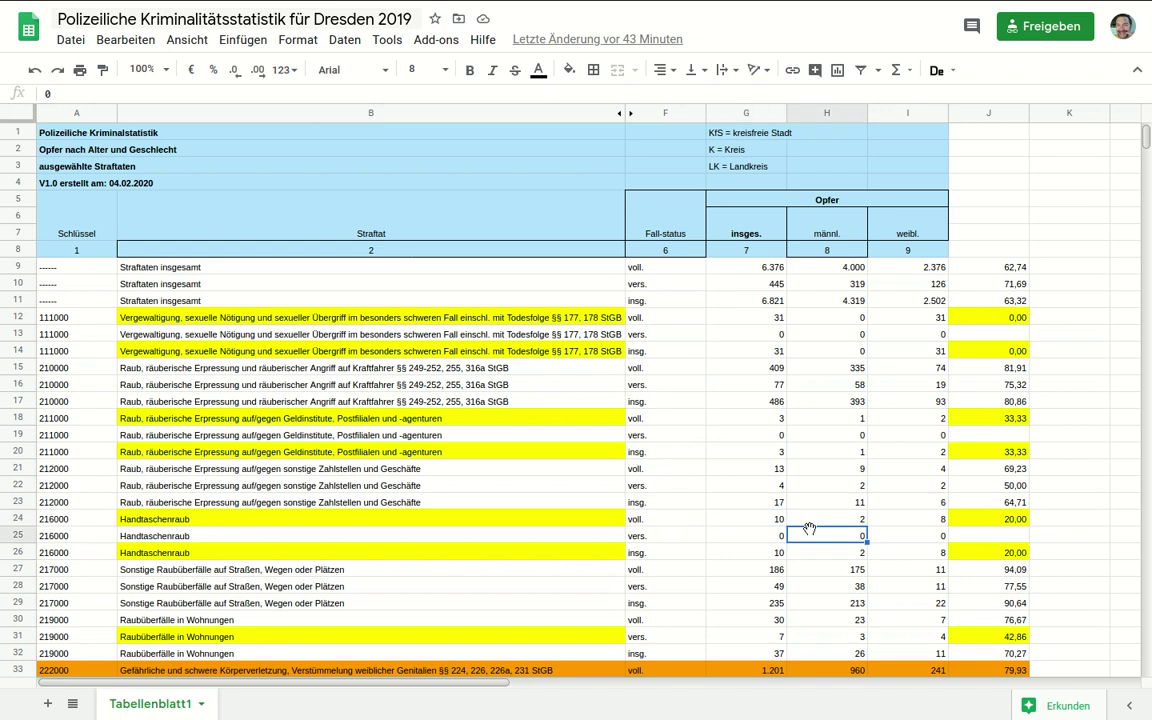
click(900, 524)
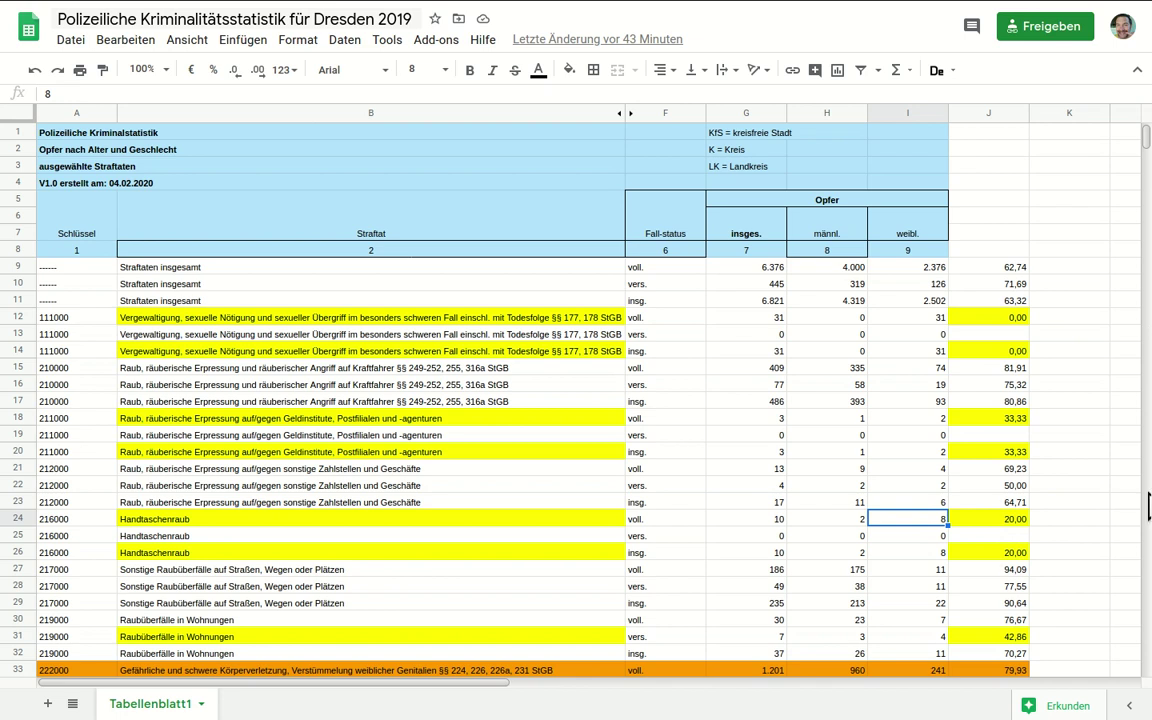
- Compare total, male and female victims of completed and attempted "Raubüberfälle in Wohnungen" in rows 30 and 31, including the percentage formula in J31
scroll(1145, 150, down, 6)
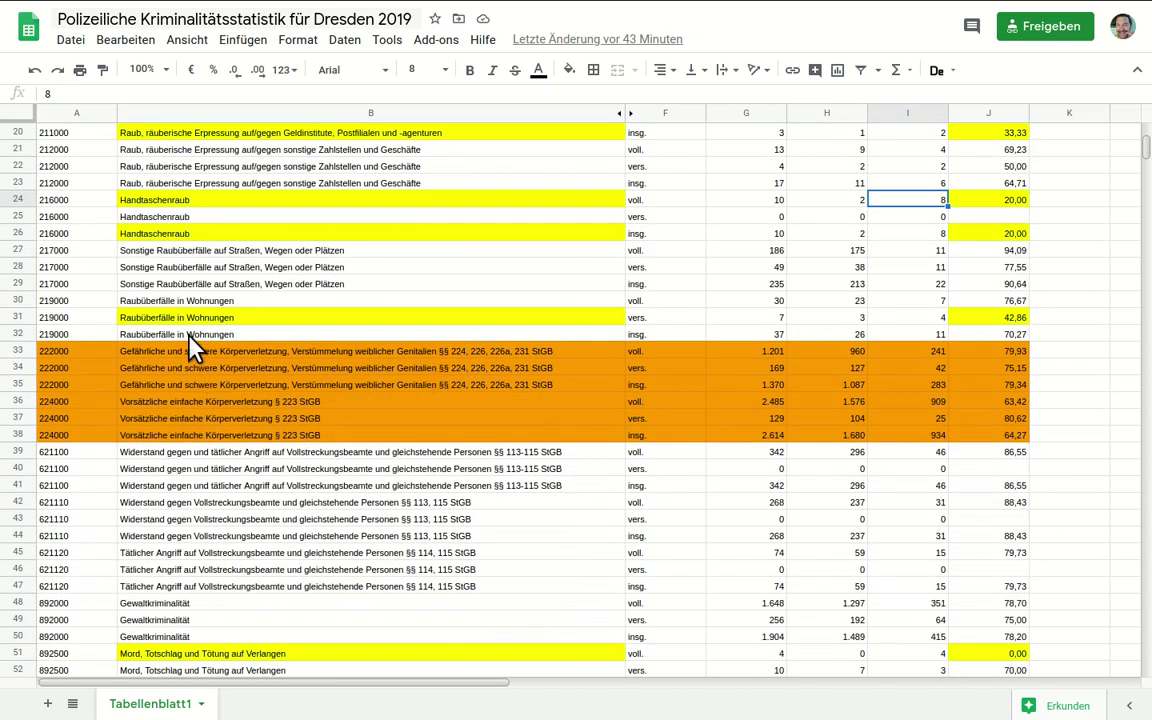
click(775, 320)
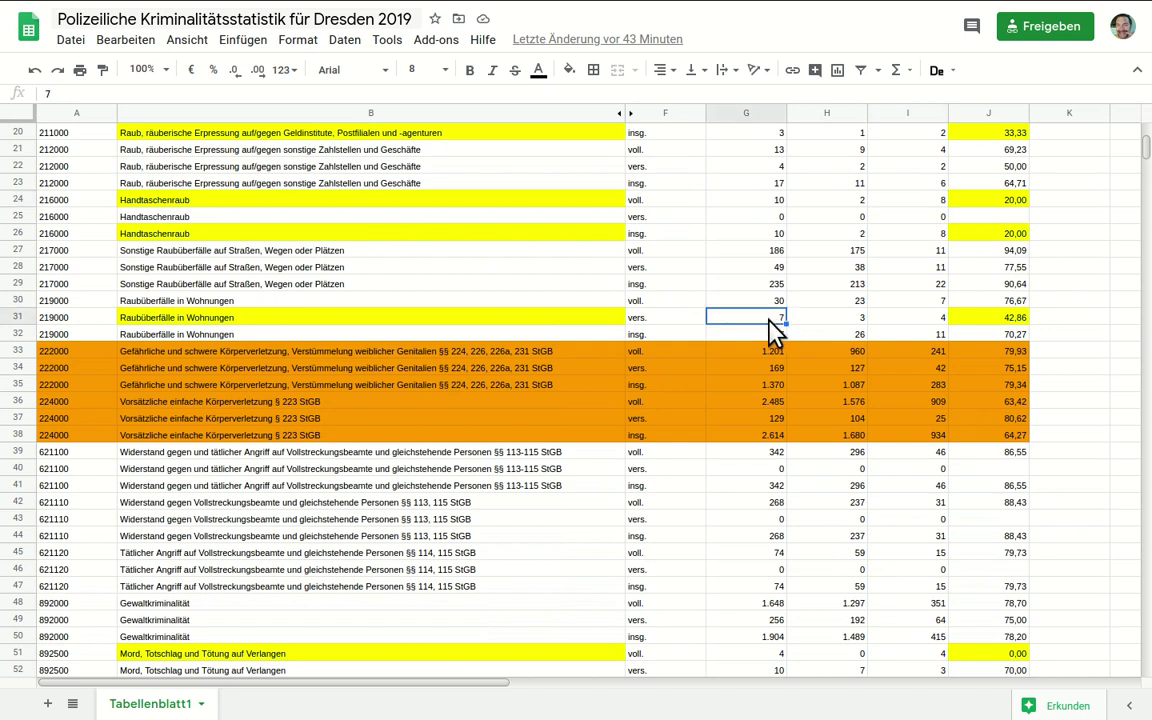
click(833, 330)
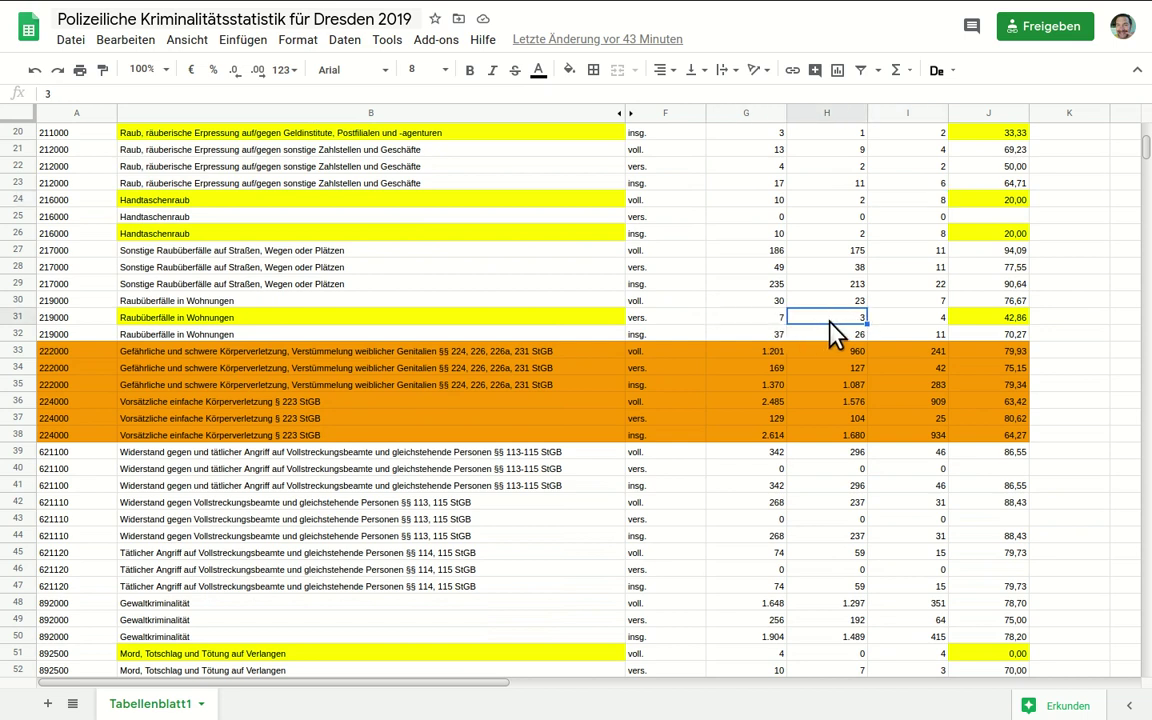
click(912, 322)
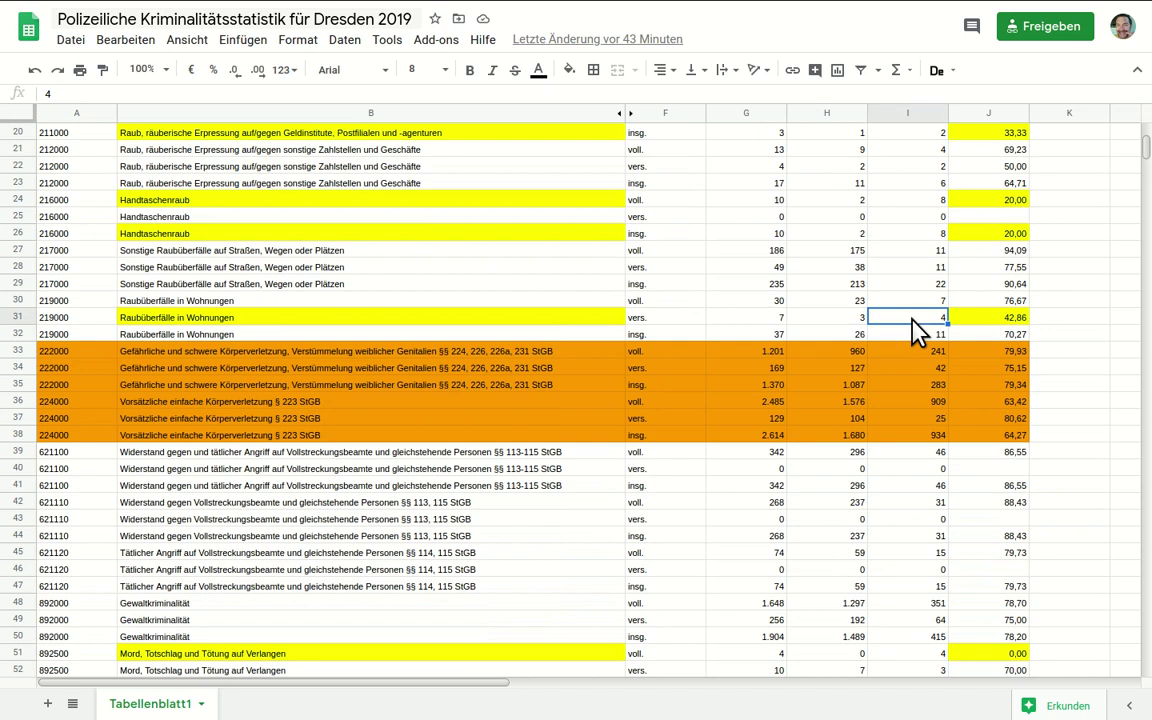
click(760, 301)
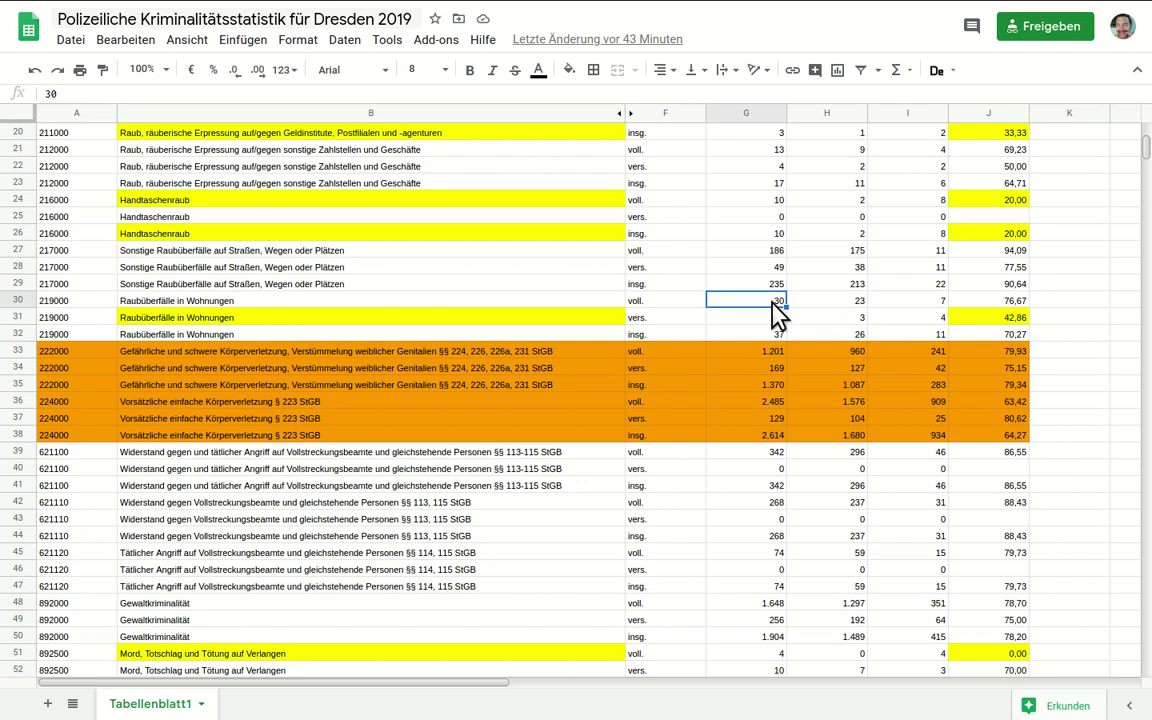
click(812, 305)
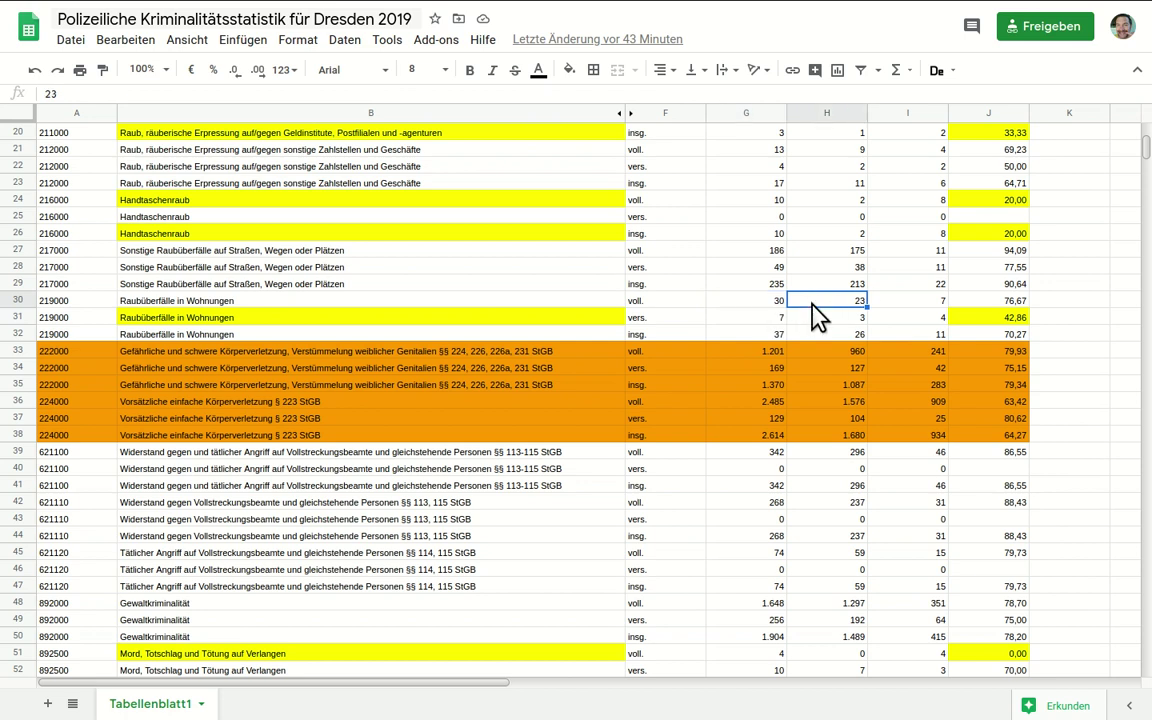
click(907, 299)
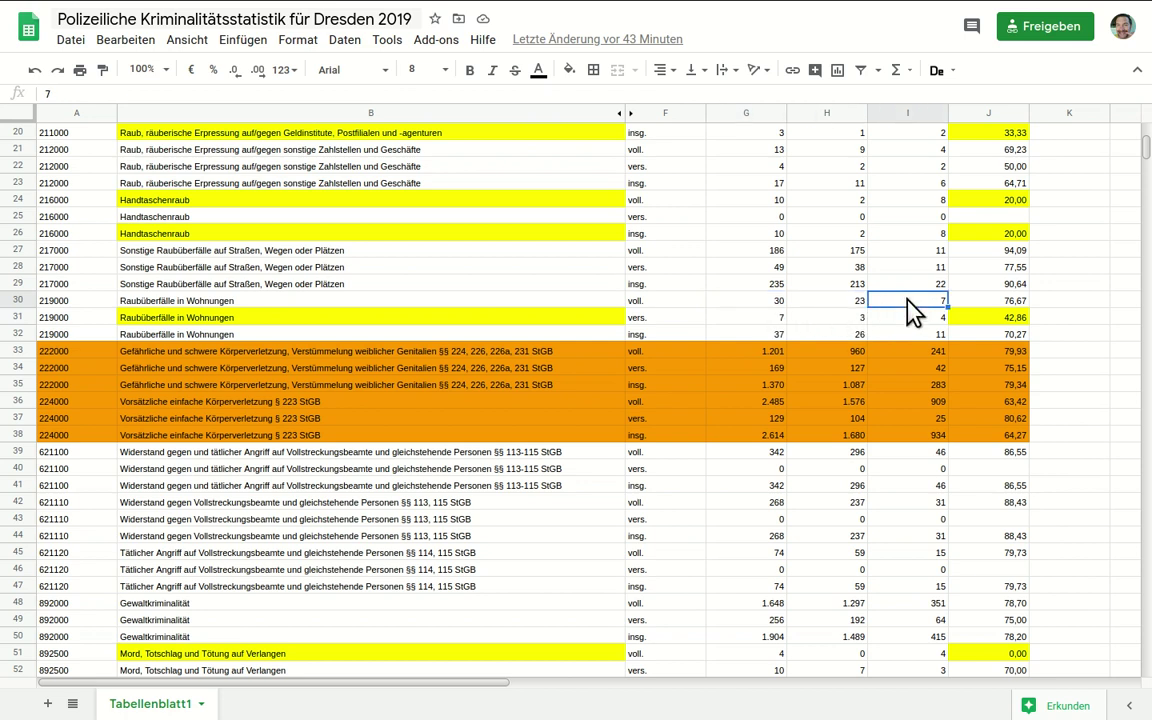
click(846, 320)
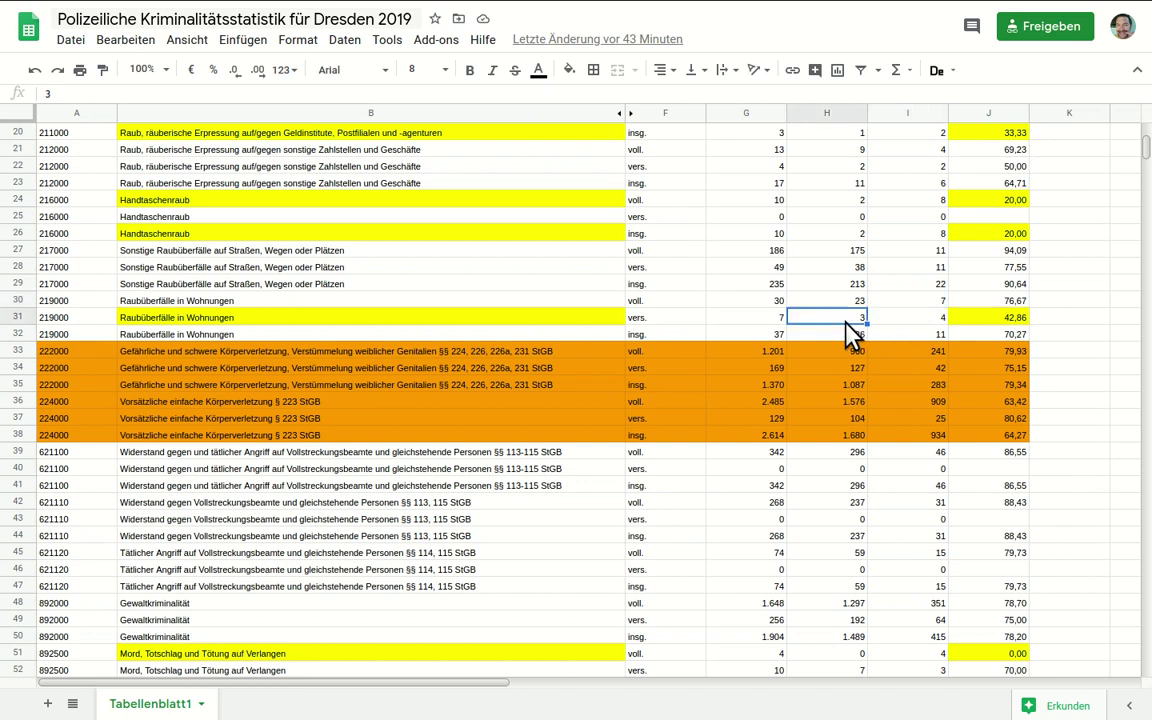
click(941, 318)
click(988, 318)
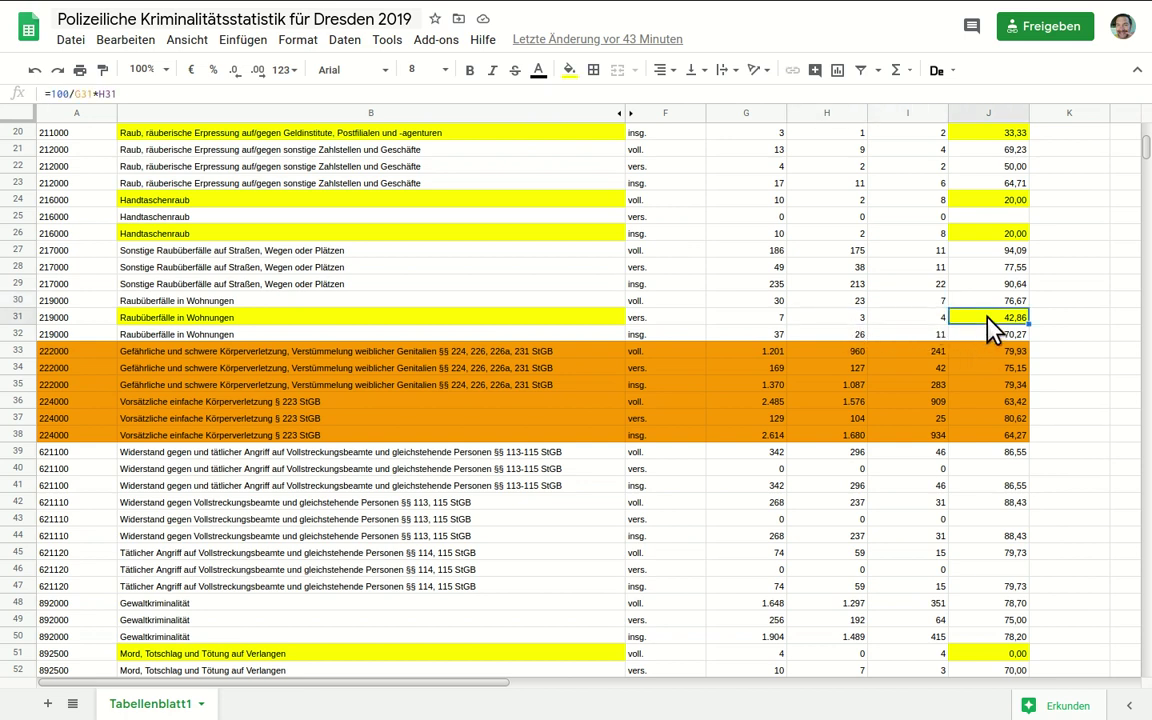
click(931, 318)
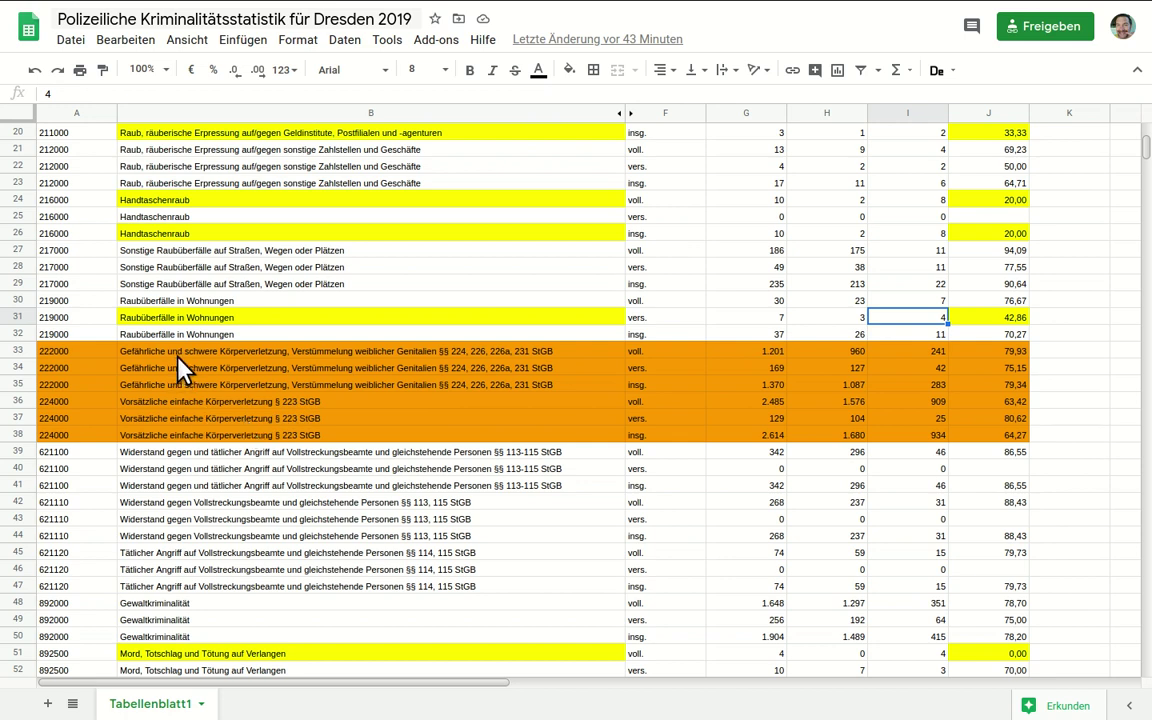
- Examine the total, male and female victim counts for completed "Gefährliche und schwere Körperverletzung" in row 33
click(414, 354)
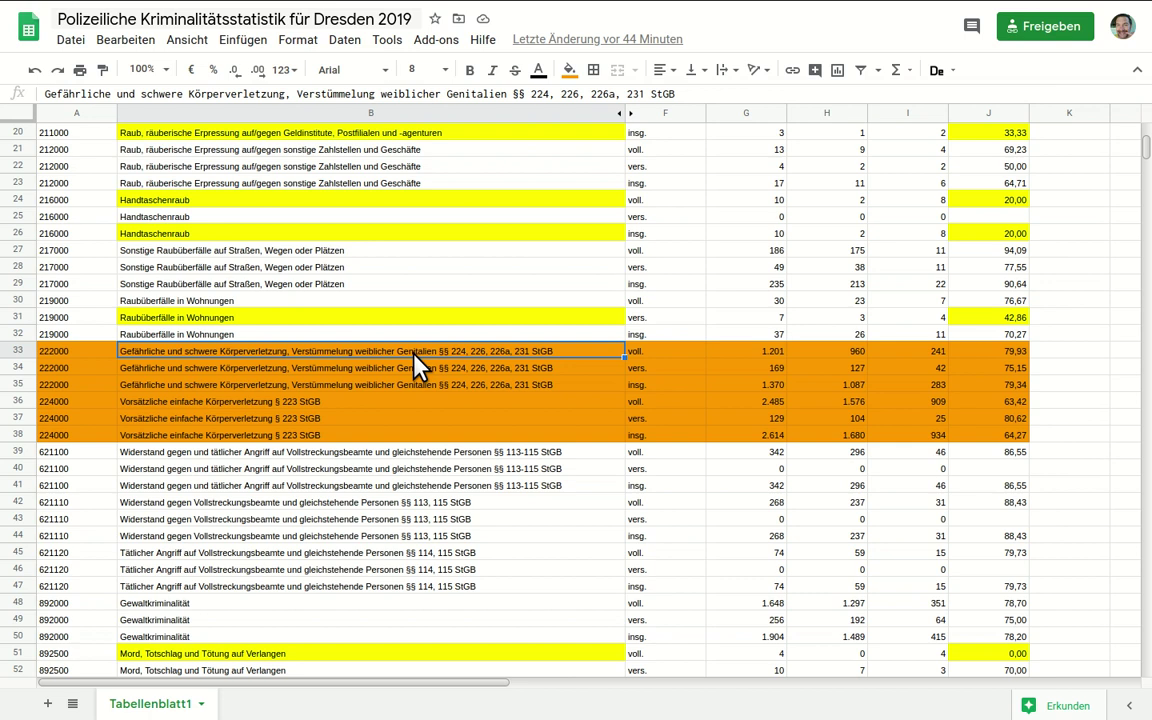
click(757, 352)
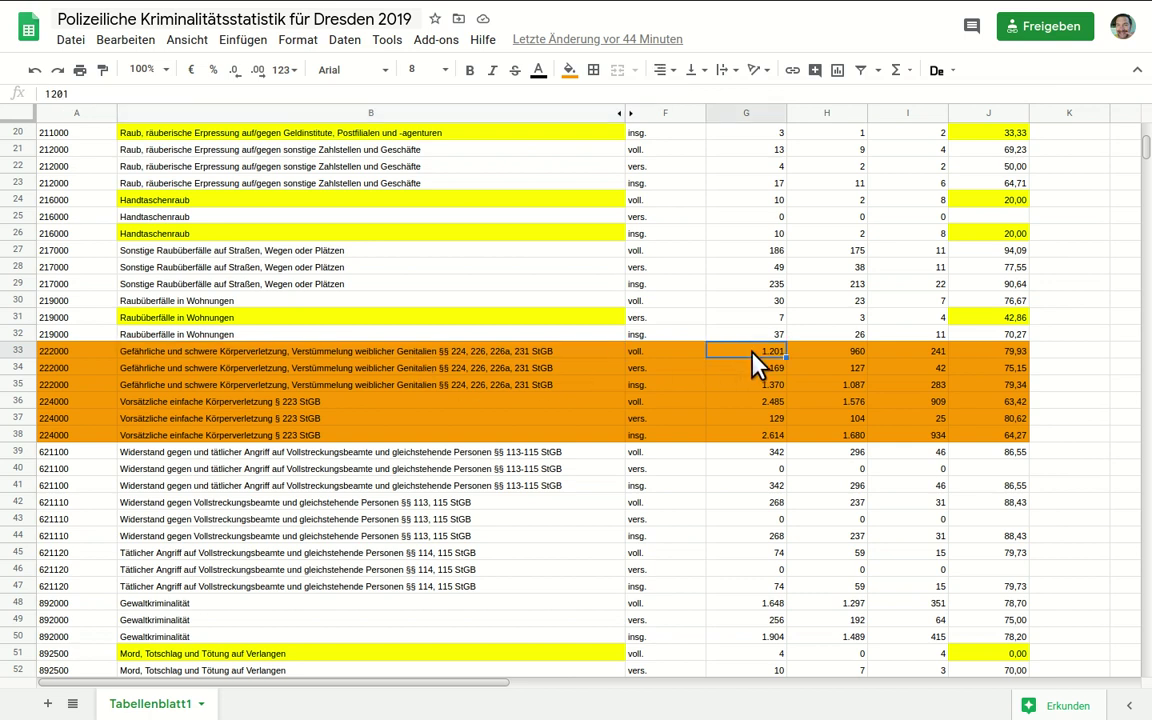
click(810, 352)
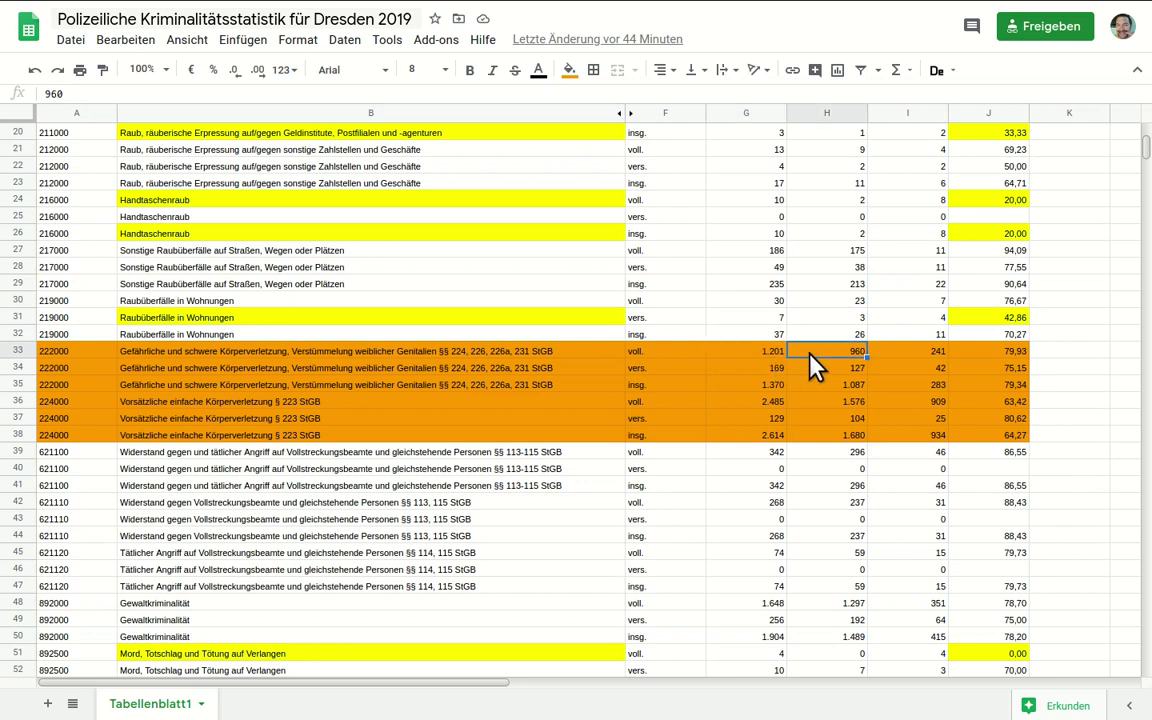
click(886, 353)
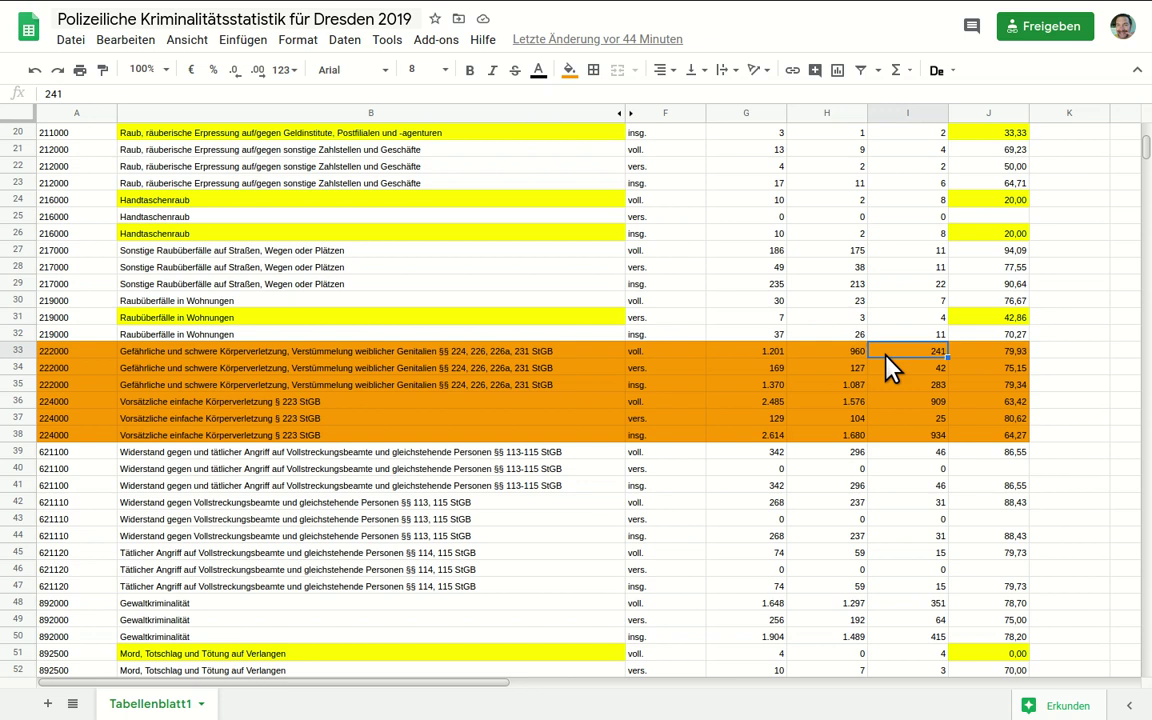
- Examine the male victim shares in J33 to J35 for completed, attempted and total "Gefährliche und schwere Körperverletzung", including the attempted-case victim count
click(991, 350)
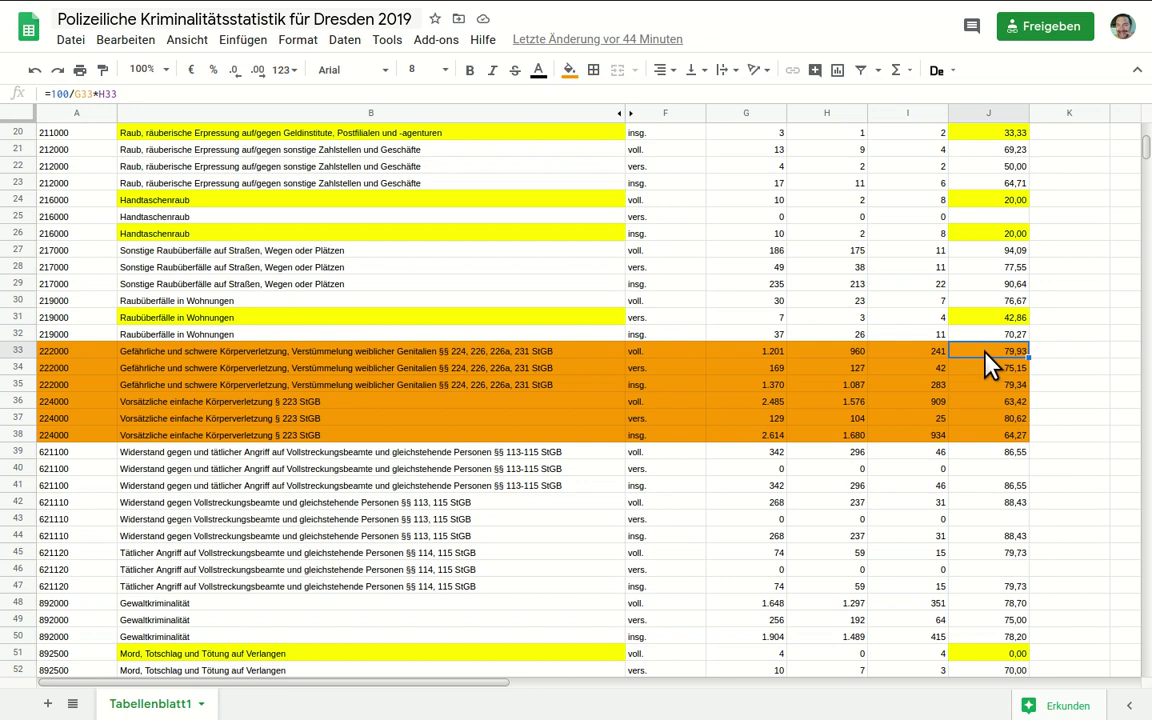
click(684, 352)
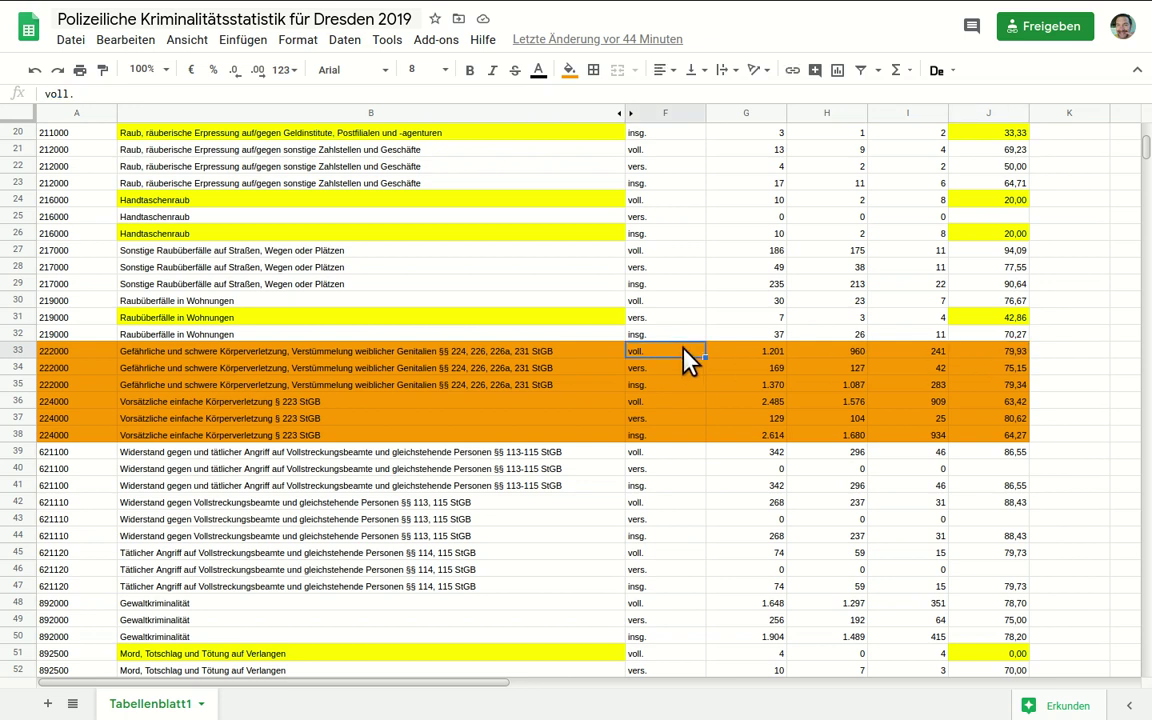
click(745, 369)
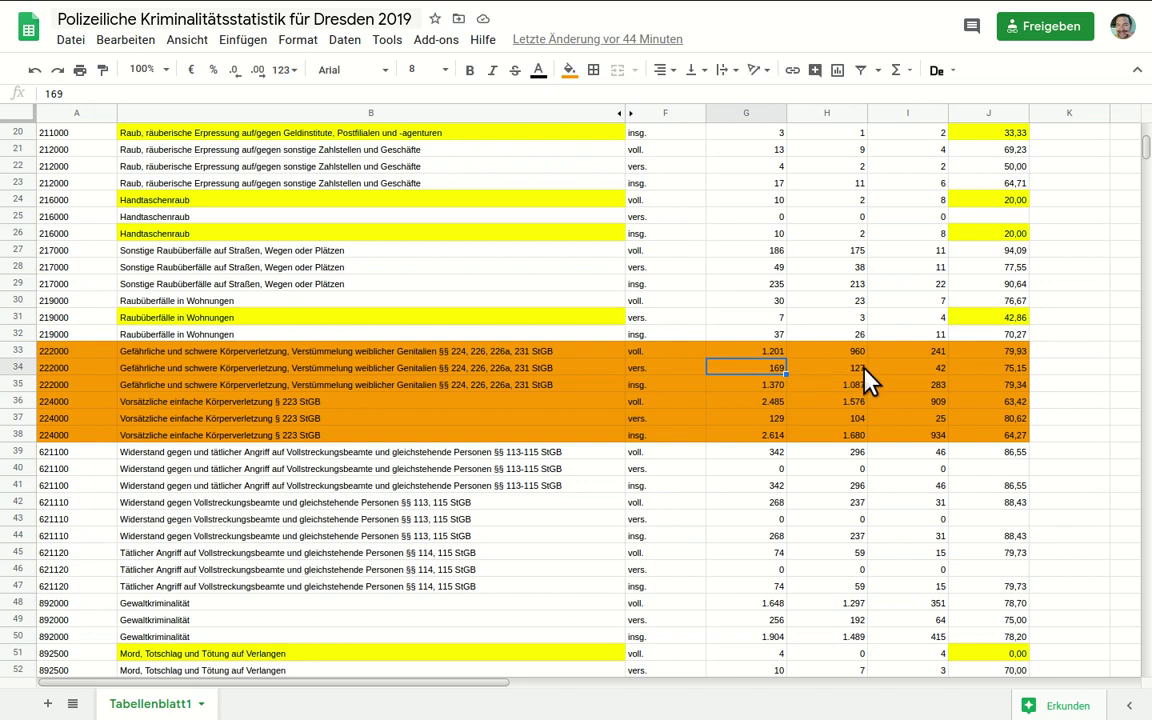
click(995, 367)
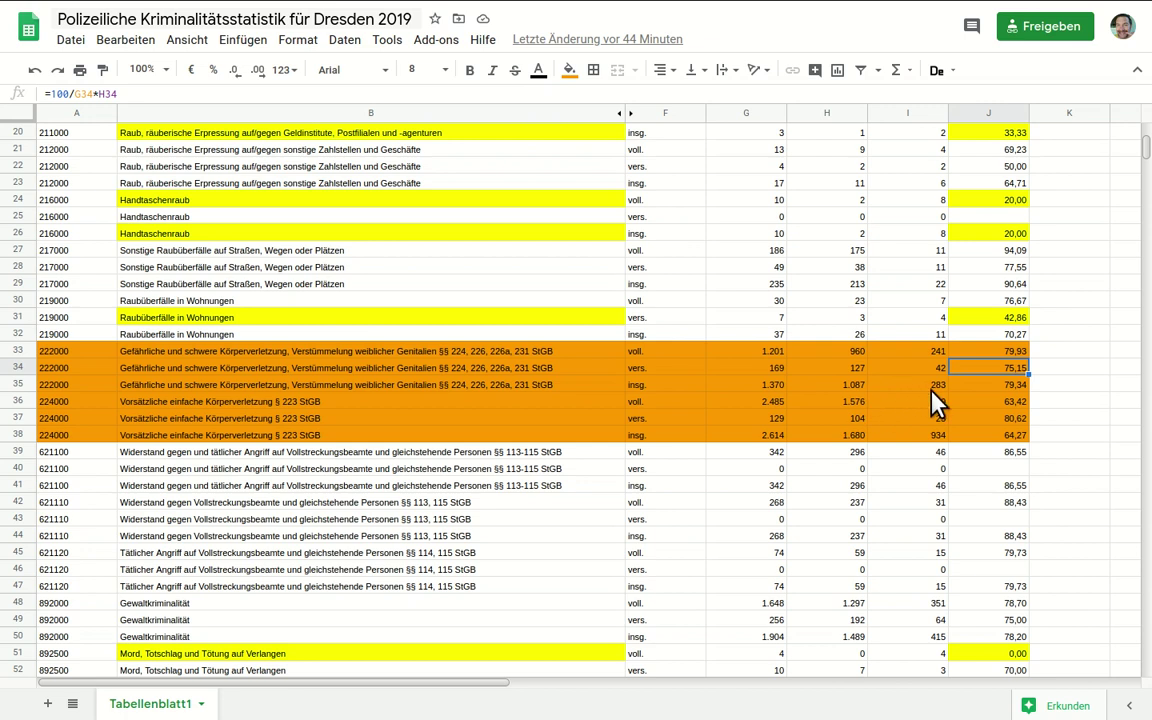
click(1018, 386)
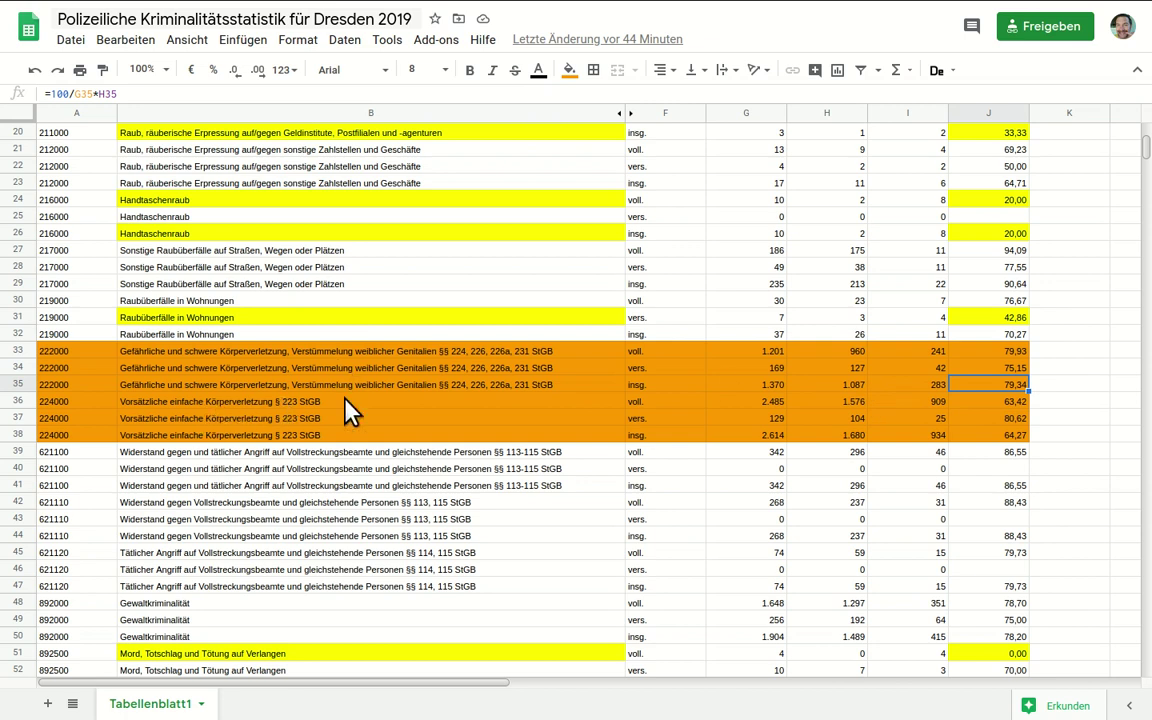
- Compare victim counts by sex for completed "Vorsätzliche einfache Körperverletzung" in row 36, and check the male shares in J37 and J38
click(767, 404)
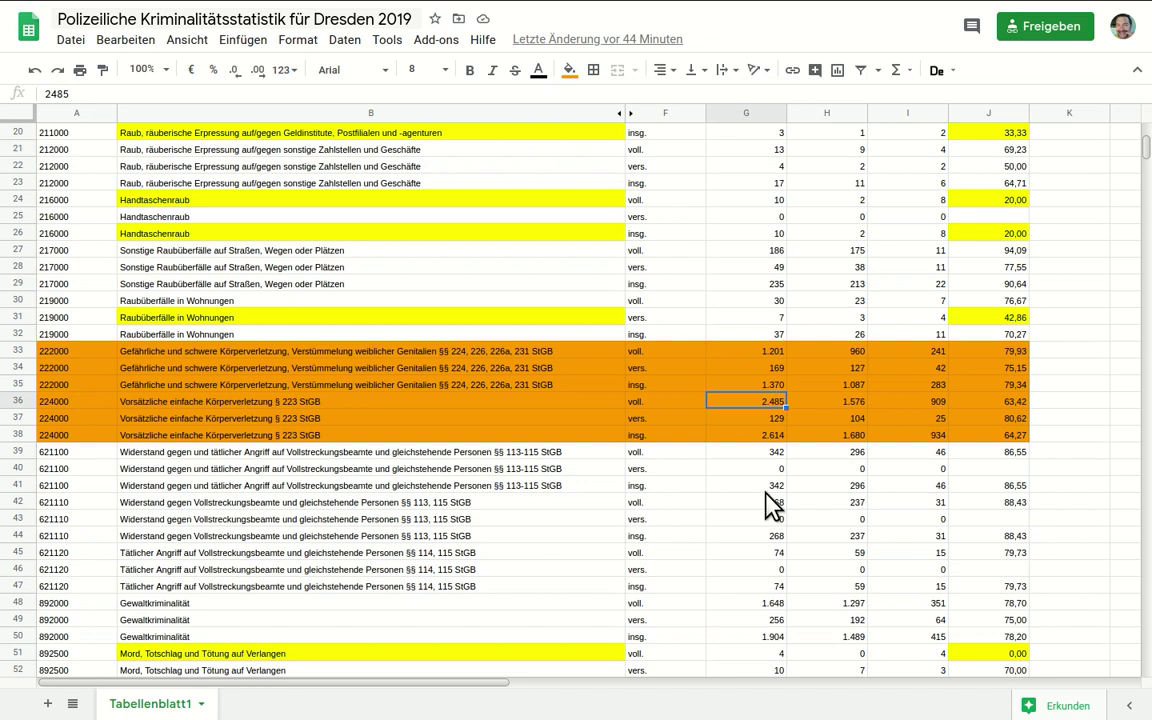
click(859, 406)
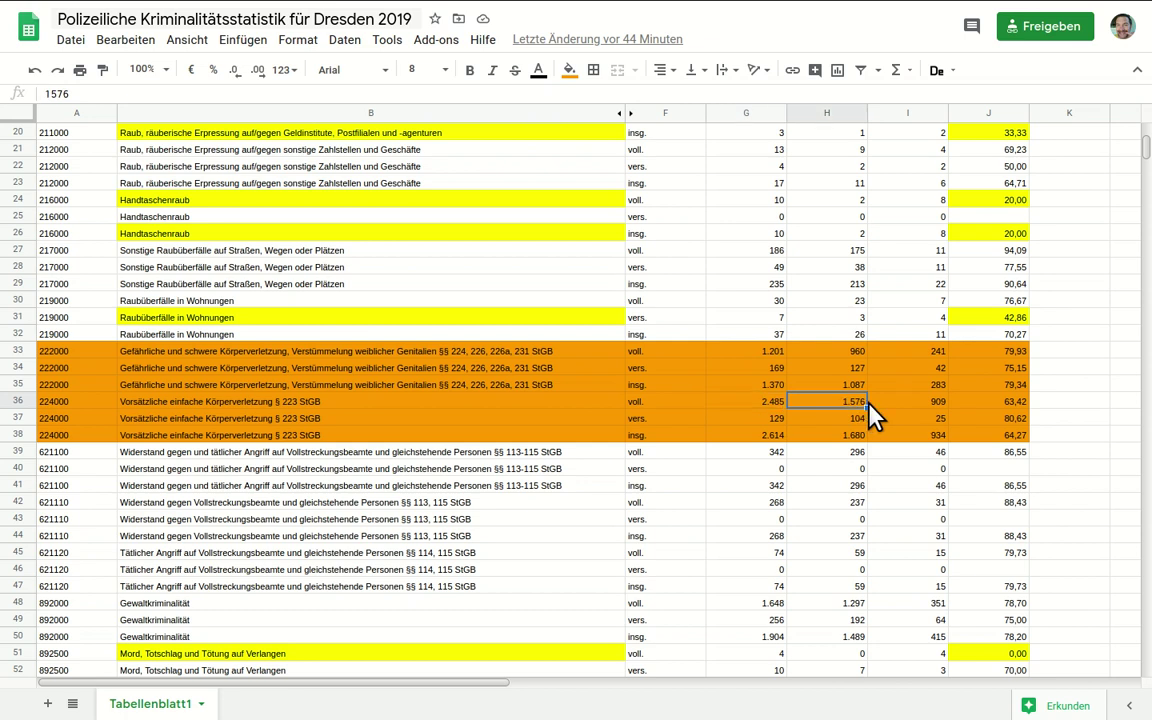
click(900, 408)
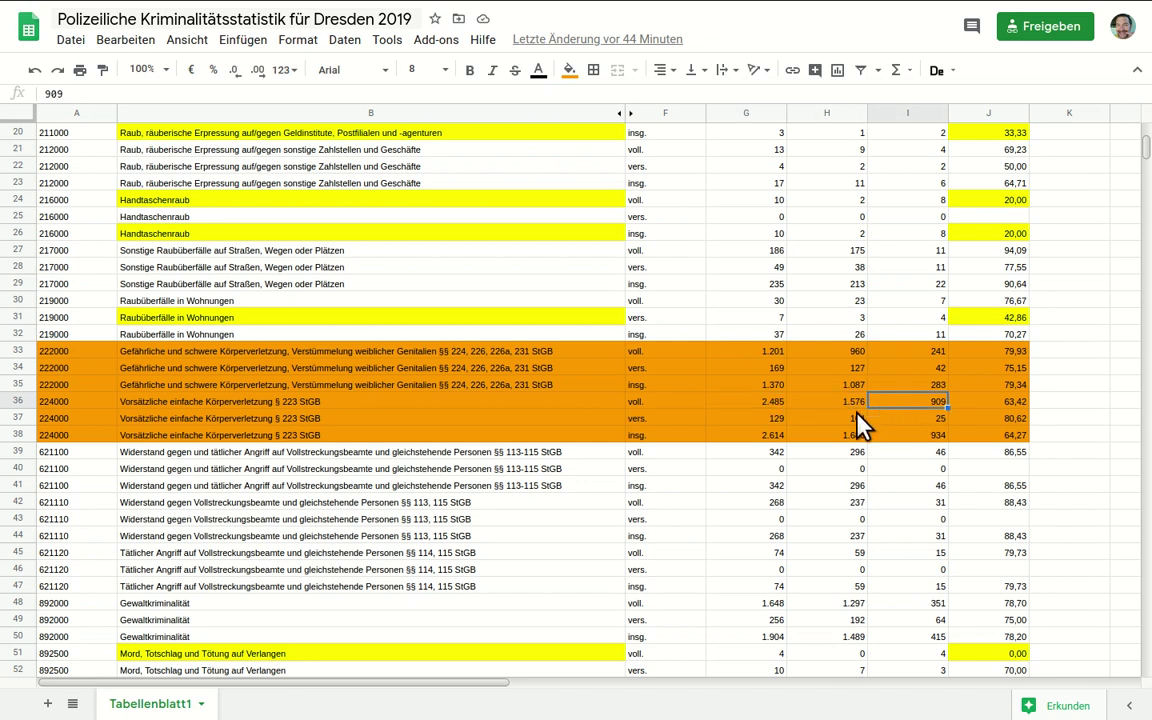
click(986, 420)
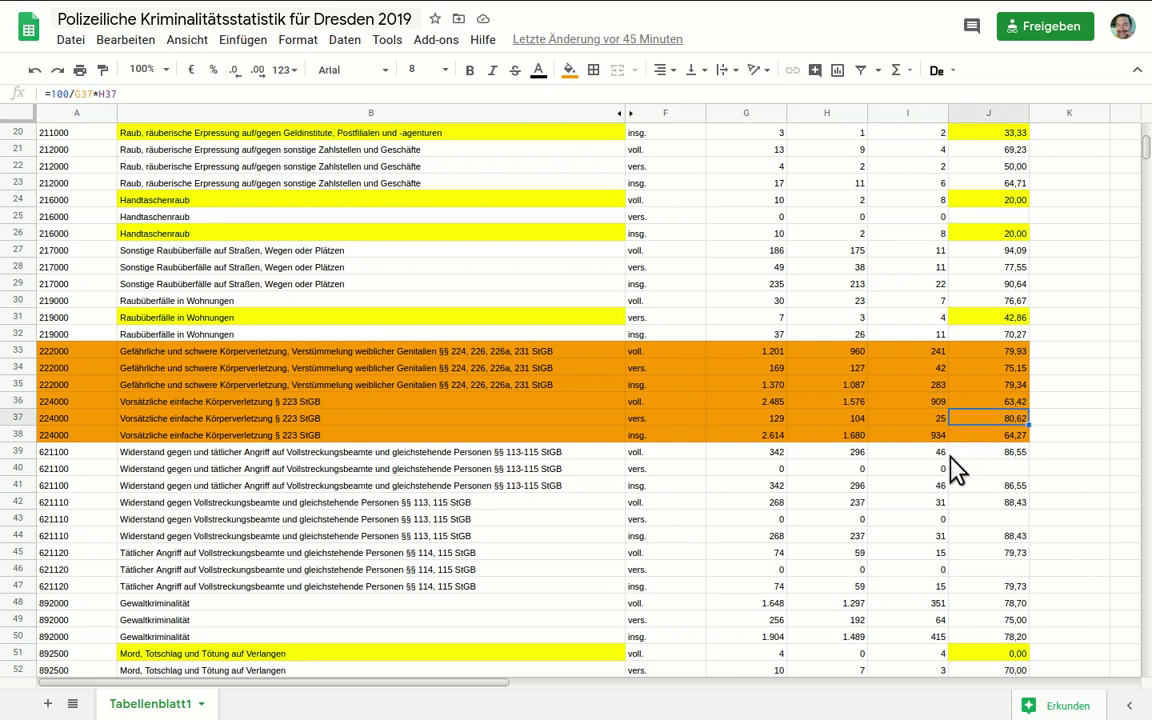
click(1002, 436)
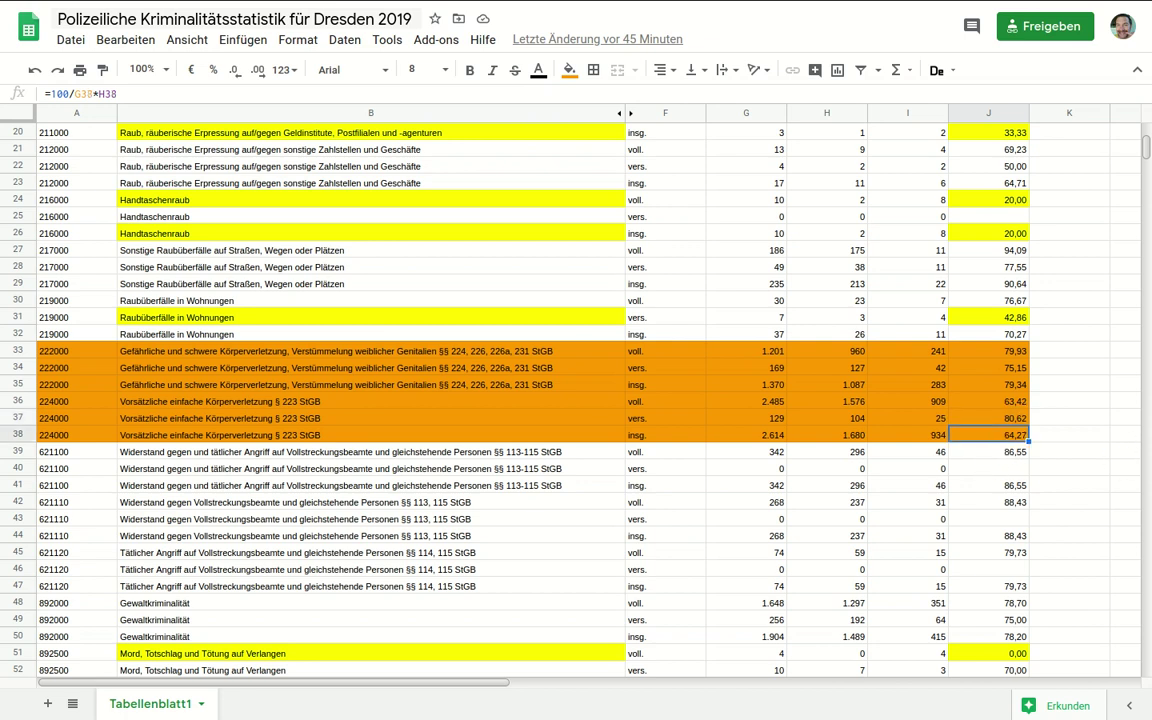
- Examine the total, male and female victim counts for "Mord, Totschlag und Tötung auf Verlangen" in rows 51 to 53
scroll(1148, 155, down, 2)
scroll(1148, 155, down, 1)
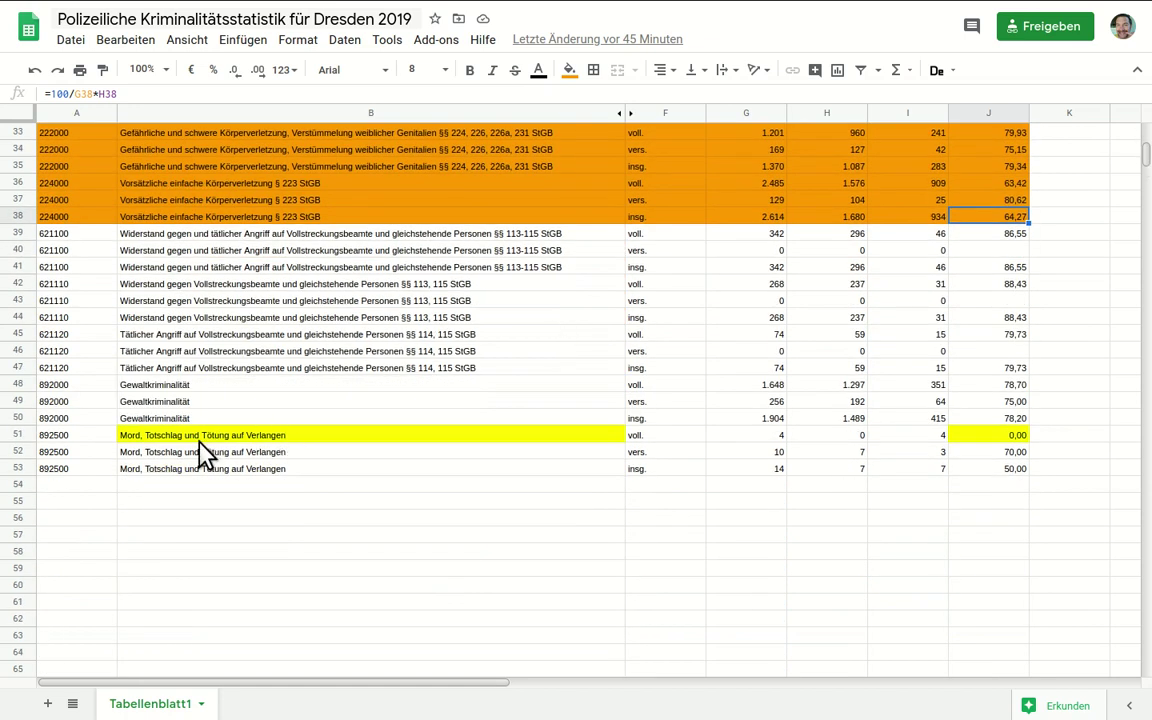
drag(643, 438, 936, 436)
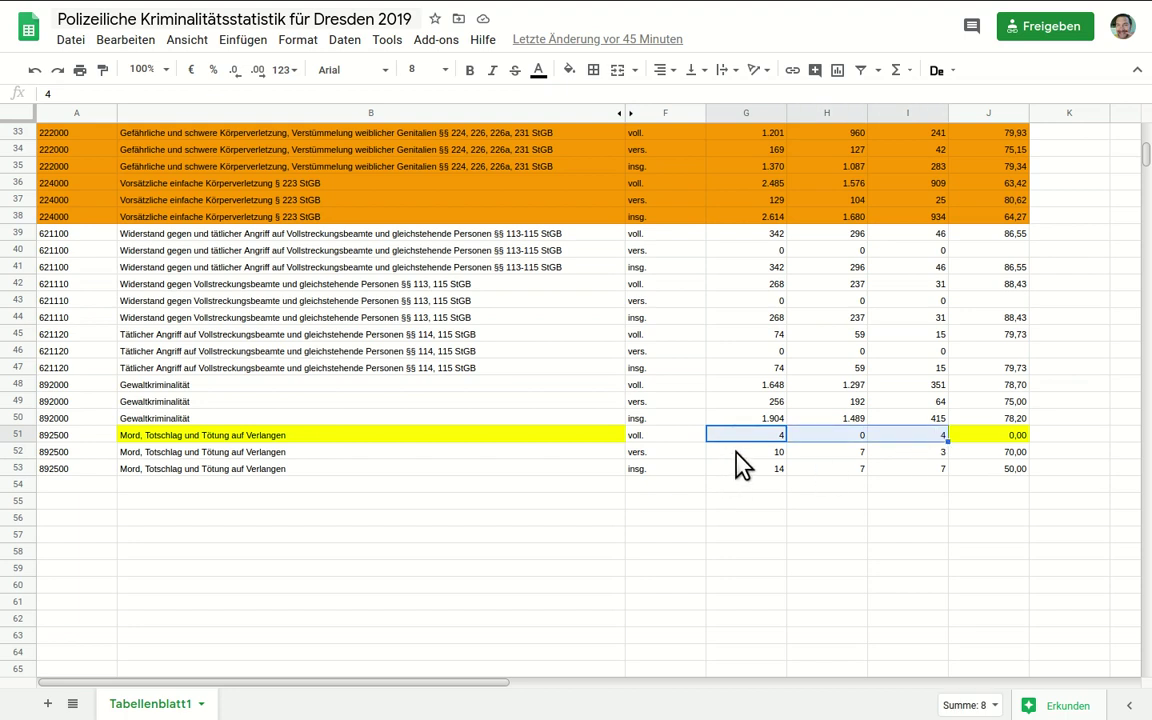
click(737, 463)
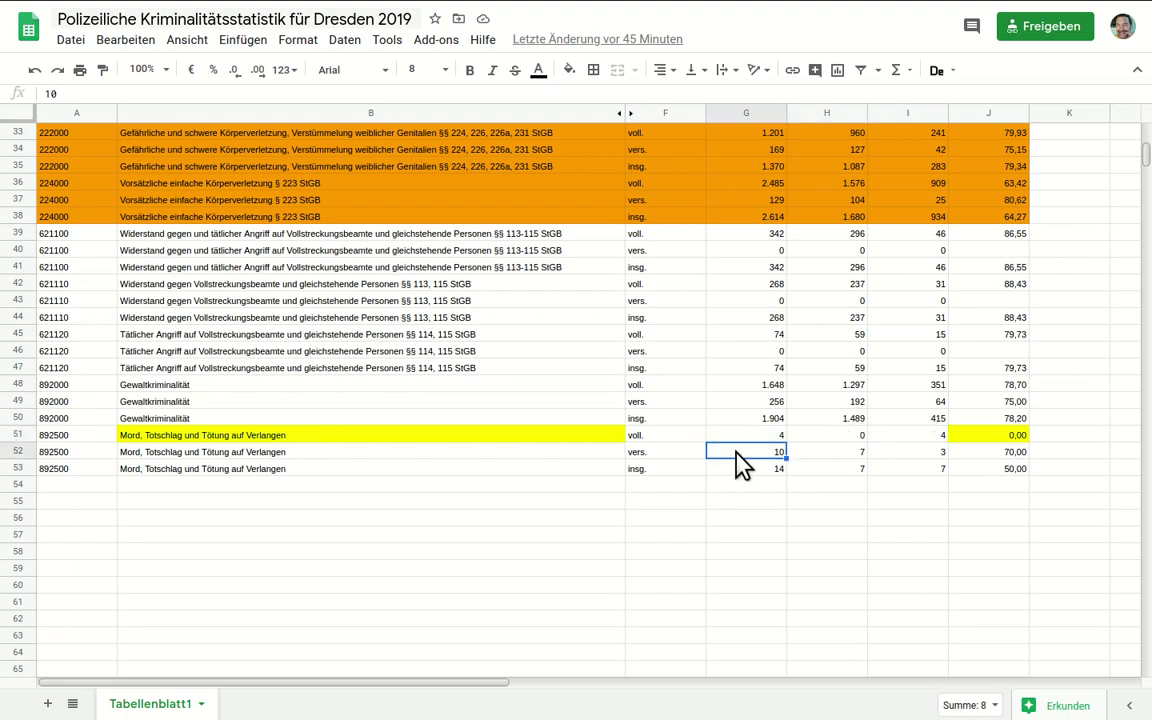
click(838, 456)
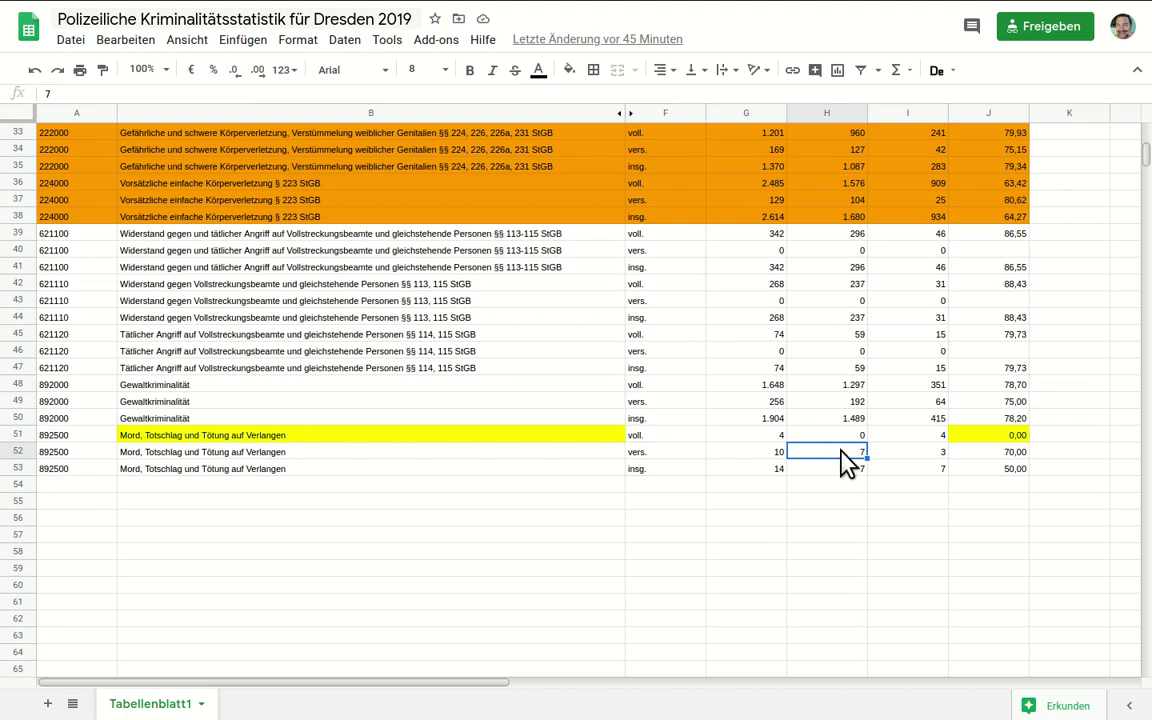
click(905, 465)
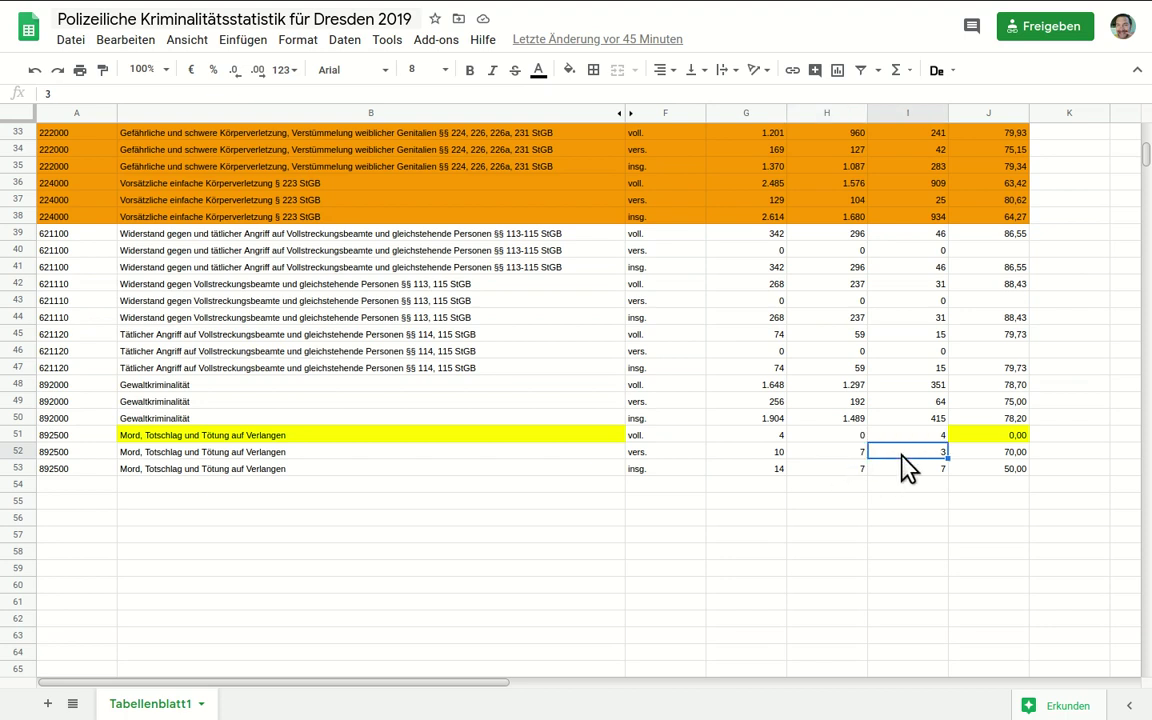
click(772, 470)
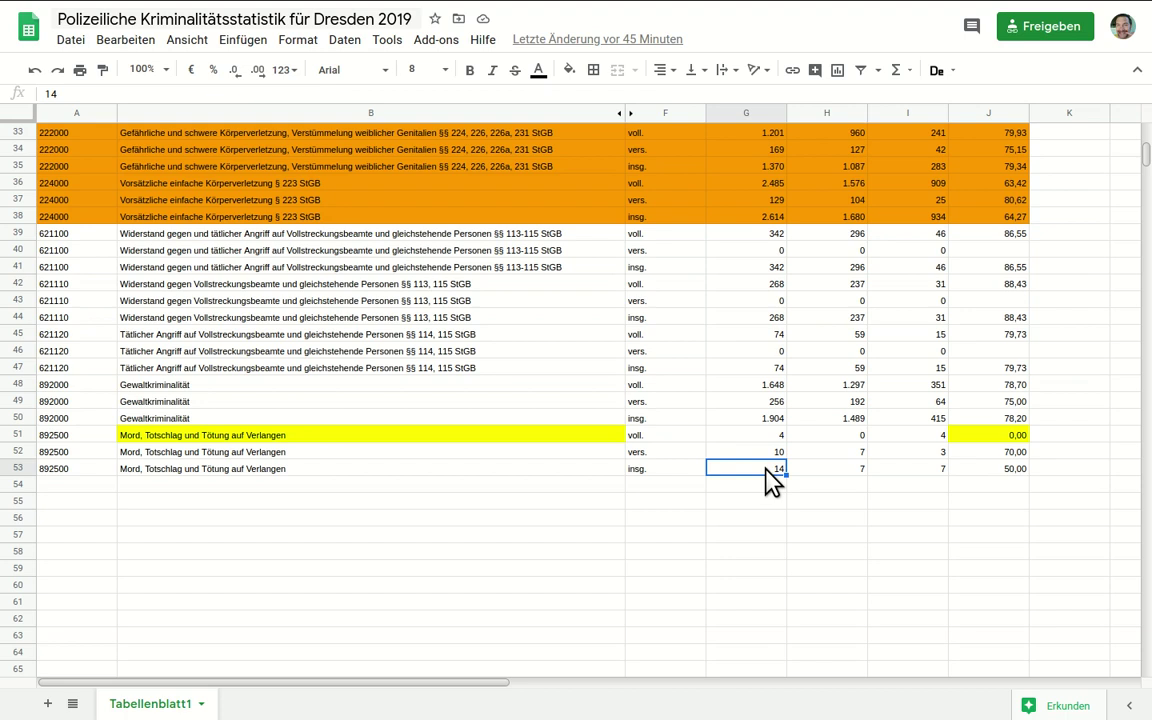
click(847, 470)
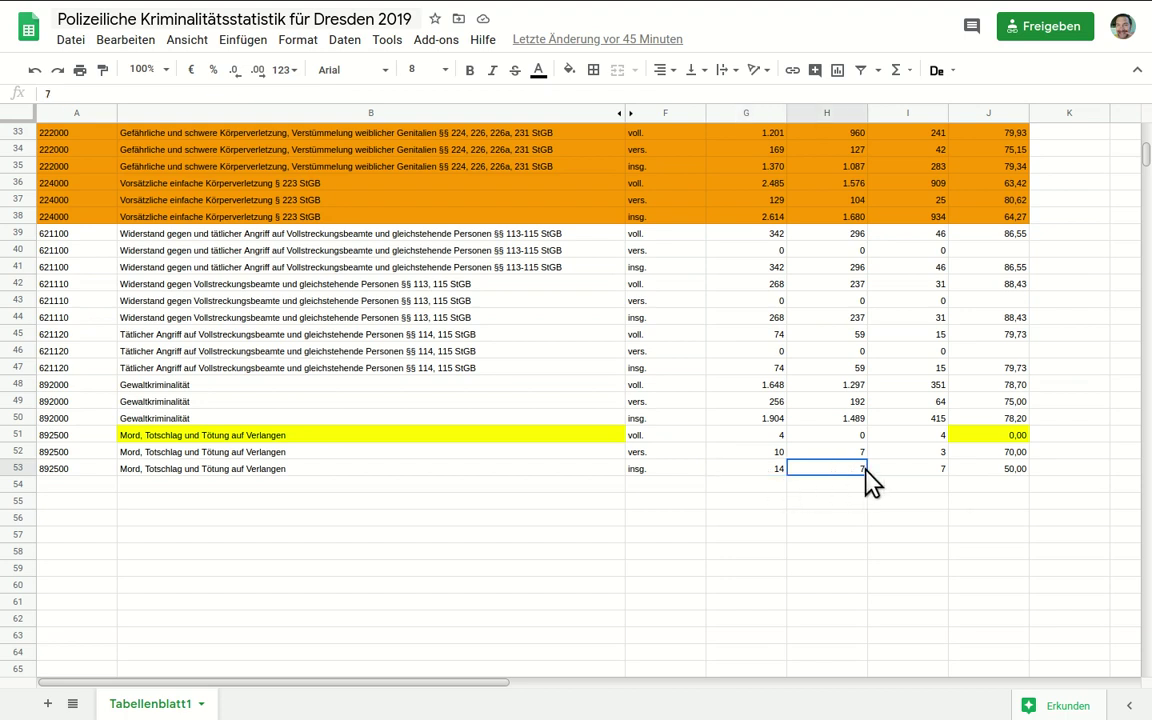
click(913, 472)
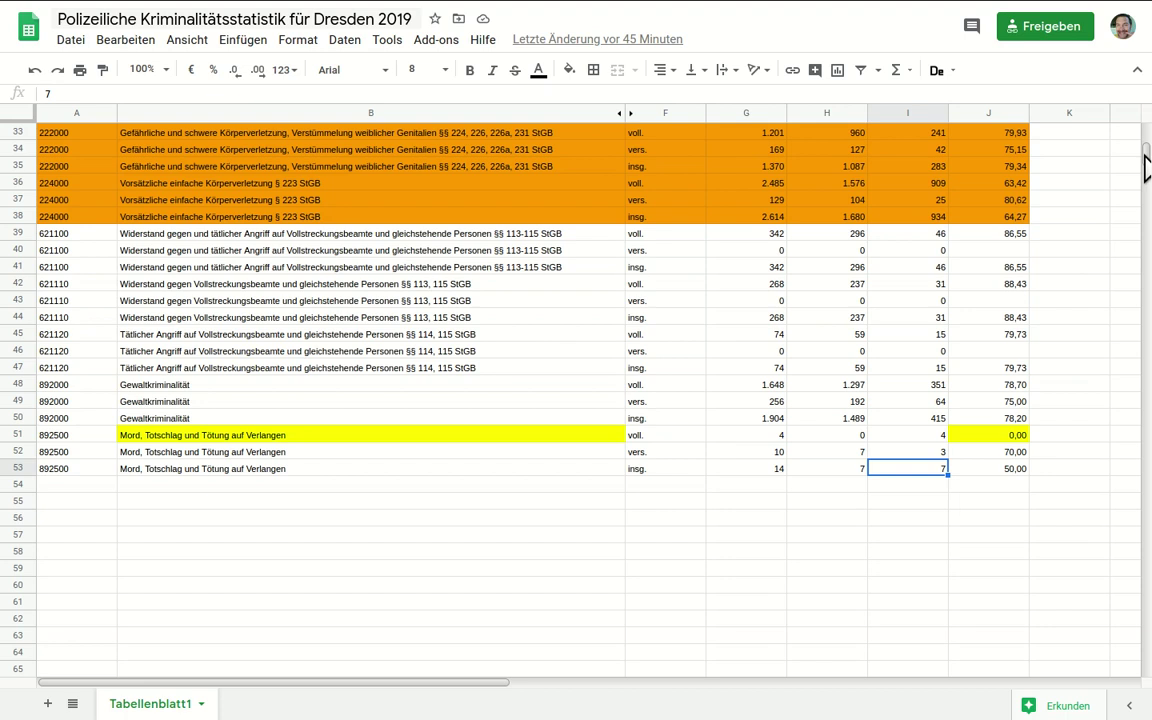
- Return to the beginning of the crime statistics table and exit the browser's full-screen view
drag(1147, 168, 1147, 134)
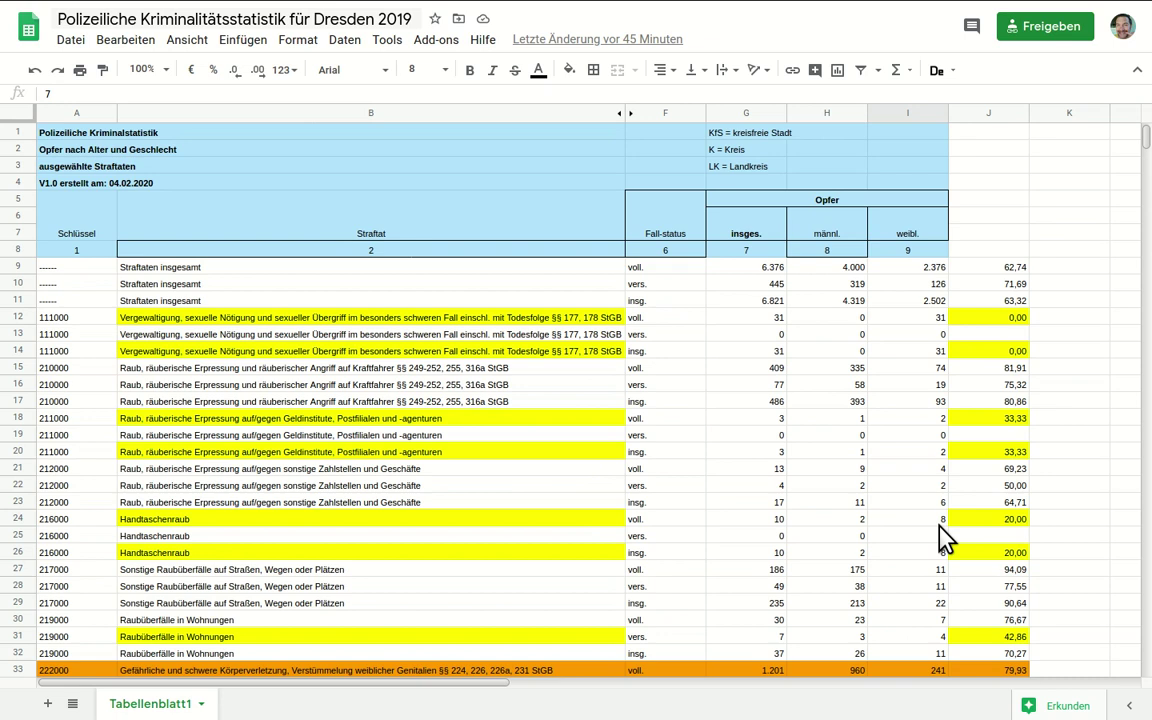
key(F11)
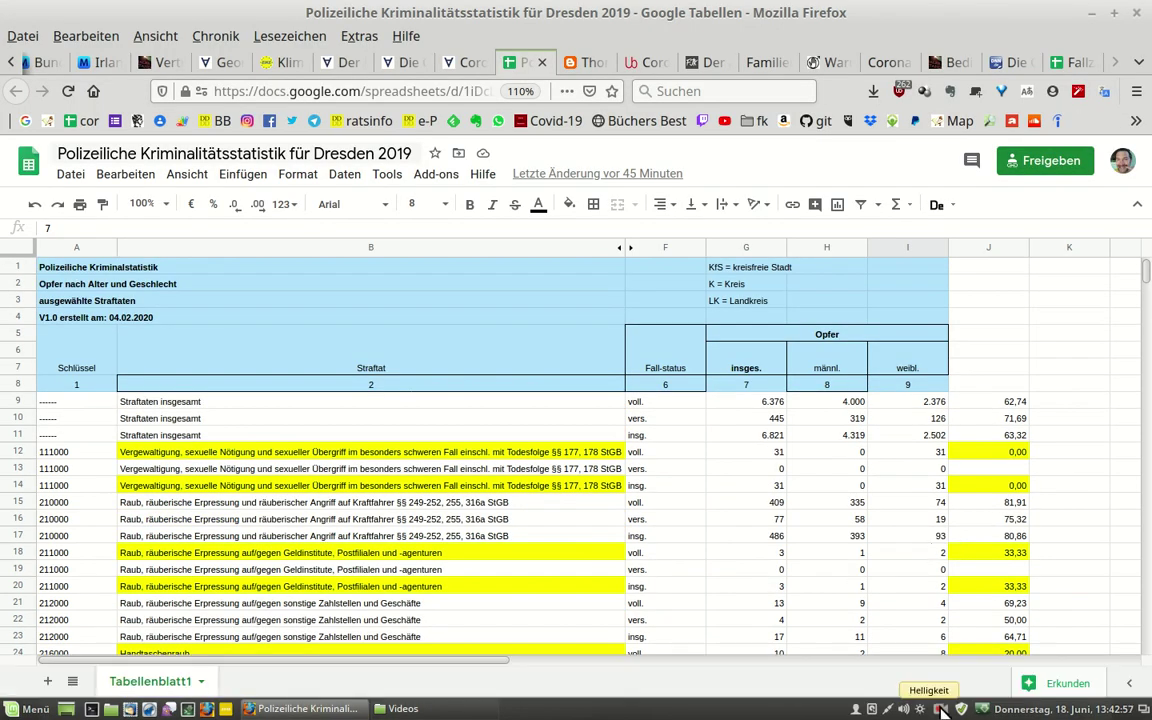